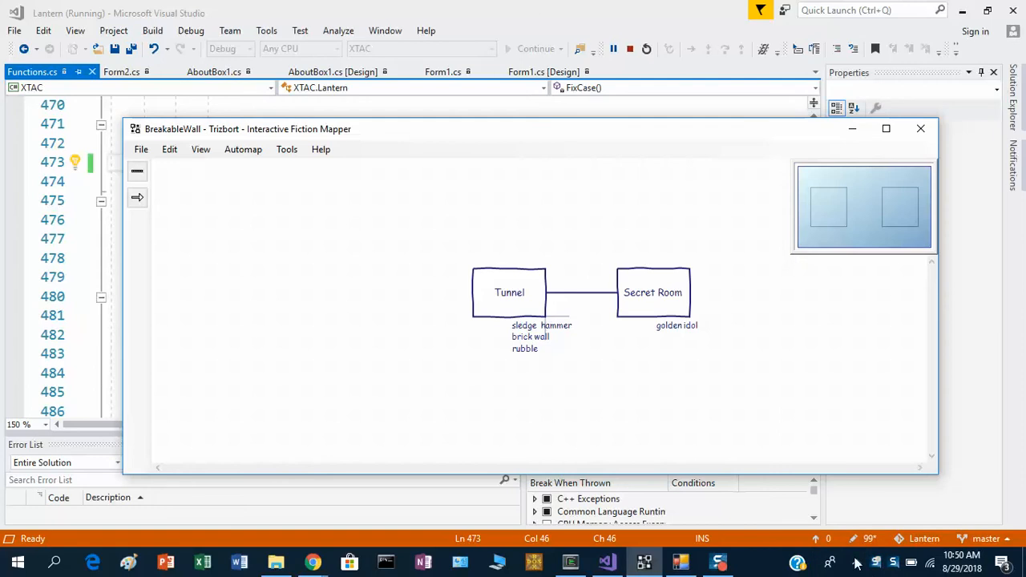
Delete the connection between the Tunnel and the Secret Room, and save the map.
left_click(534, 294)
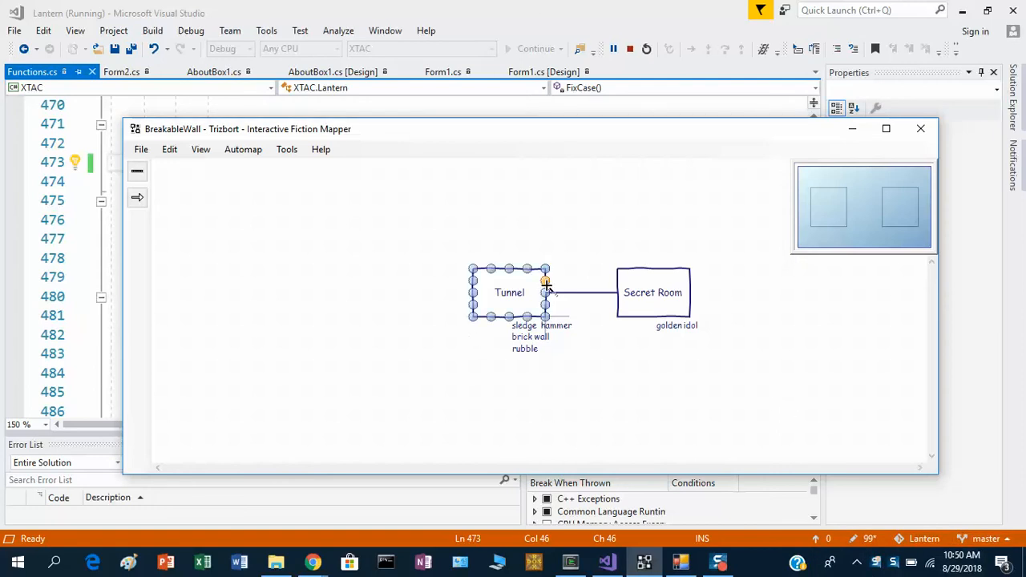
left_click(630, 305)
left_click(652, 295)
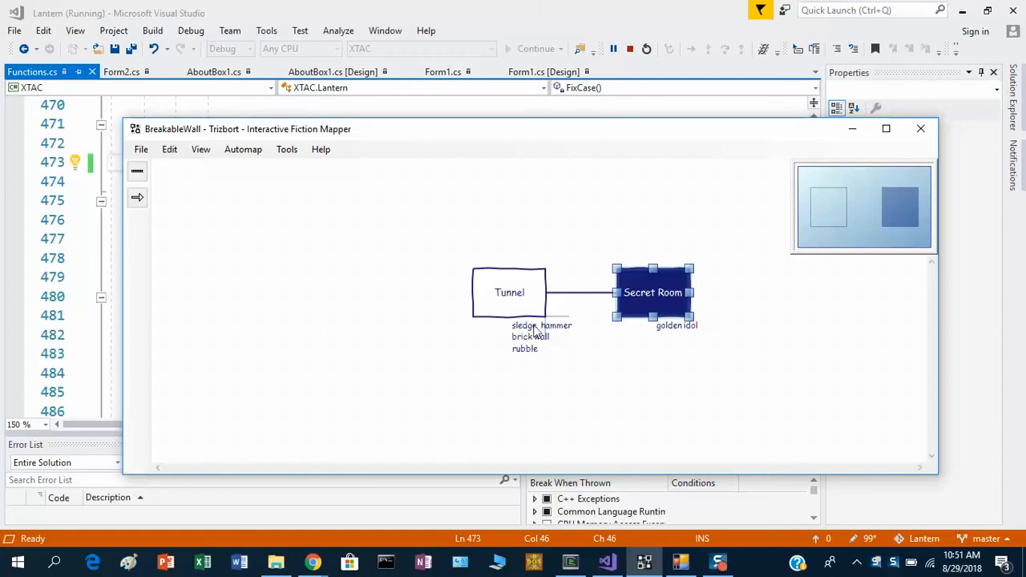
left_click(564, 295)
key("Delete")
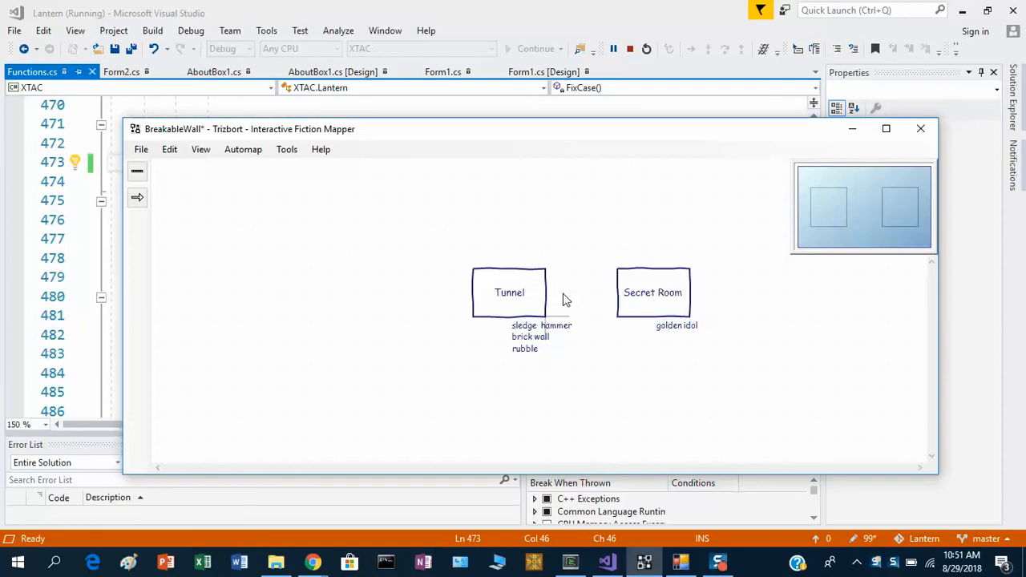
left_click(142, 150)
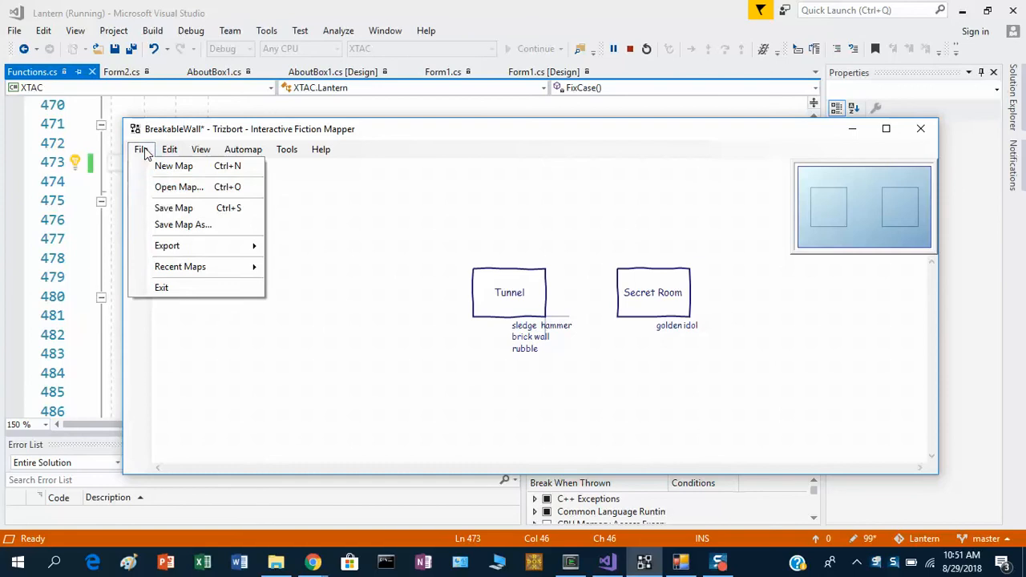
left_click(164, 214)
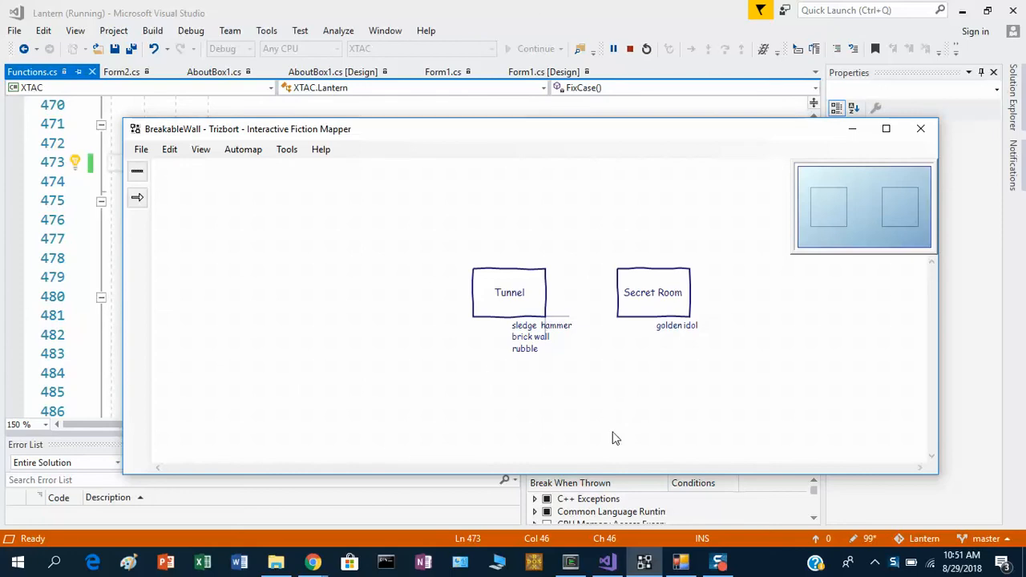
Switch to Lantern and import the BreakableWall Trizbort map from the Sample Maps folder, resuming the paused debugging session.
left_click(680, 561)
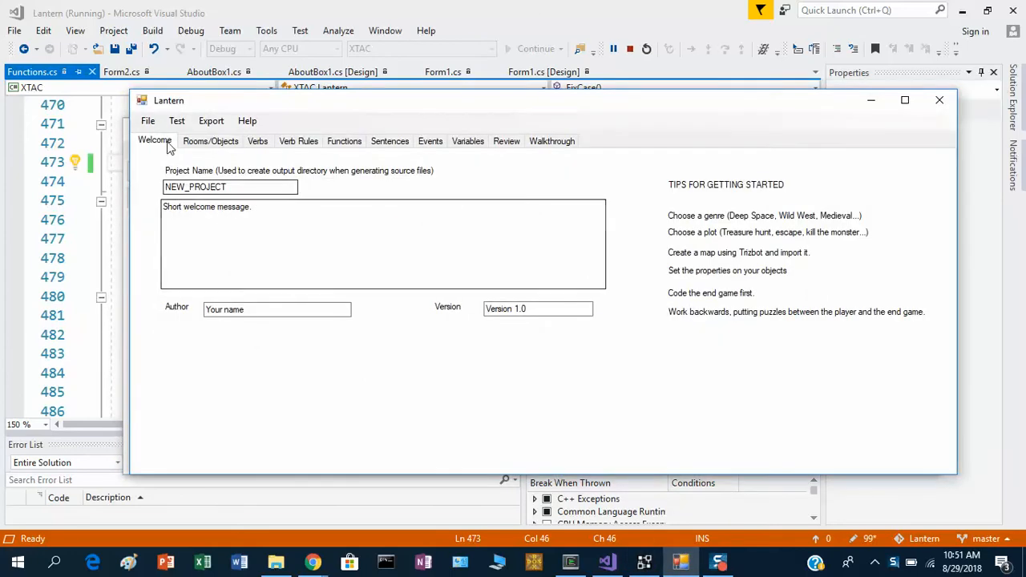
left_click(149, 122)
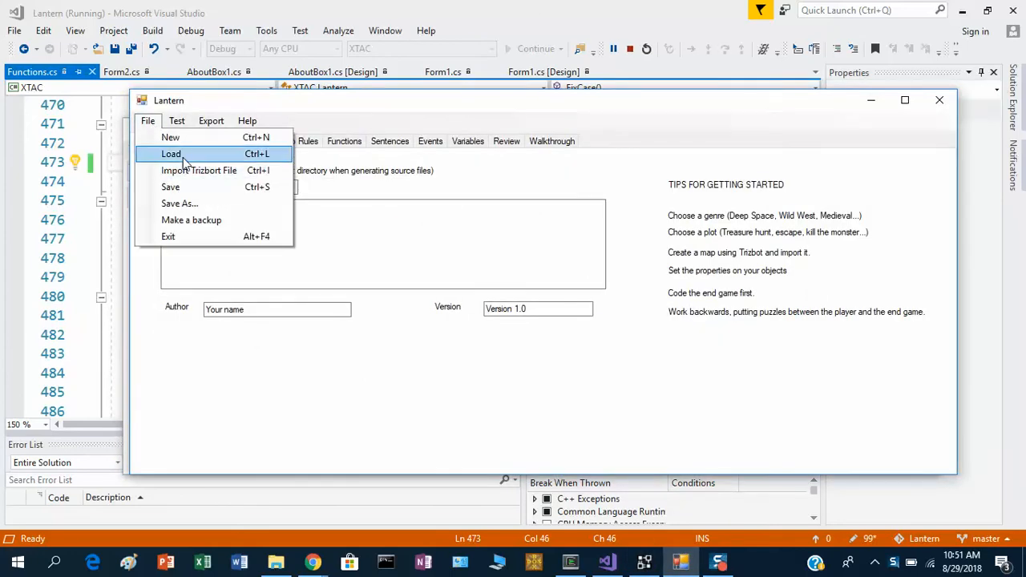
left_click(186, 170)
left_click(555, 332)
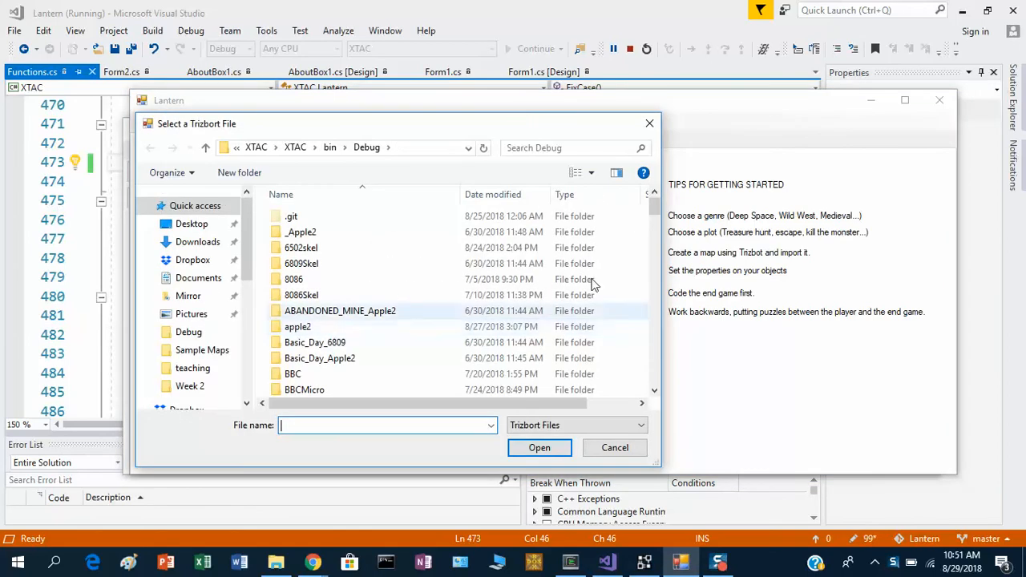
left_click_drag(654, 210, 648, 341)
double_click(457, 239)
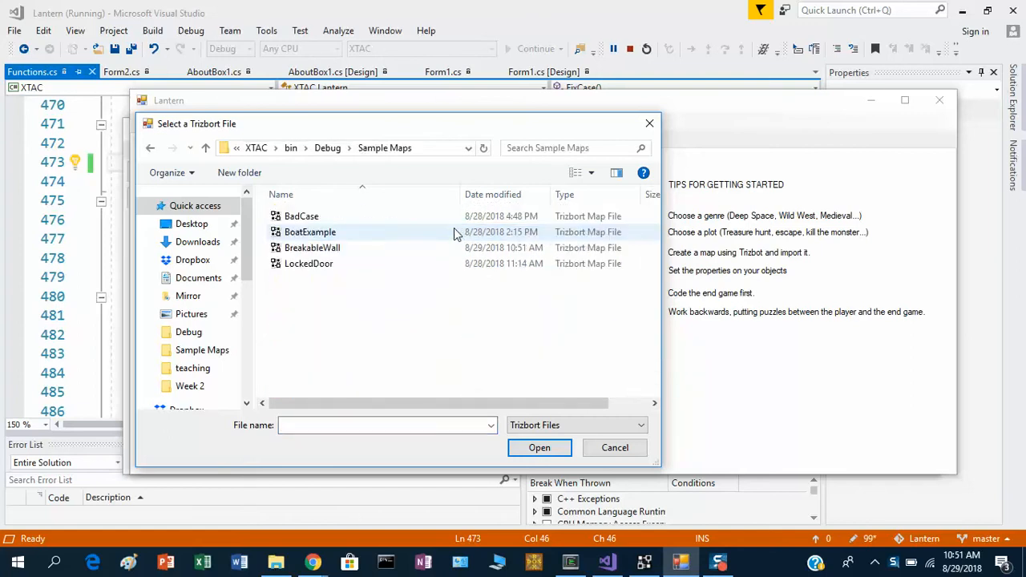
double_click(438, 249)
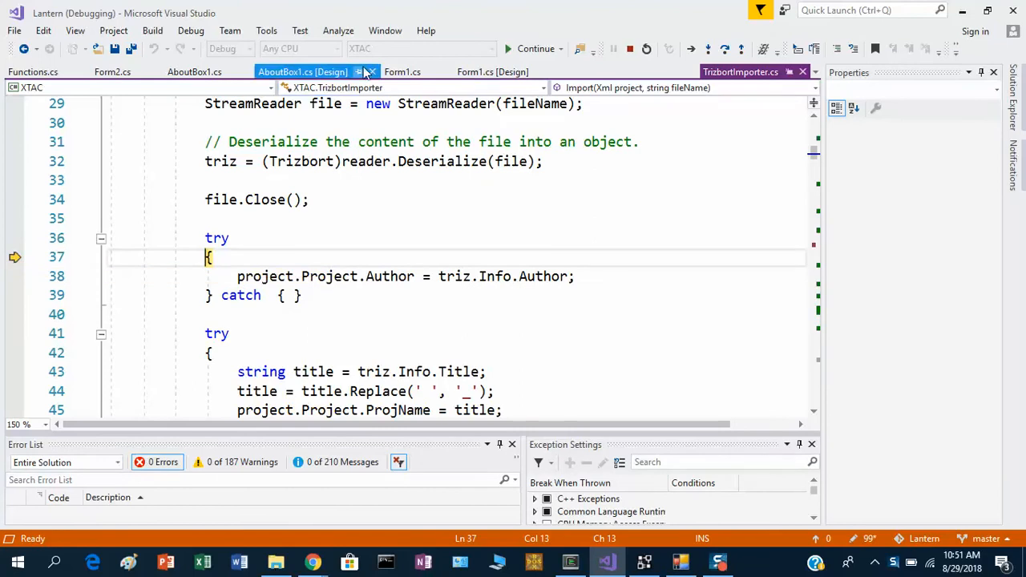
left_click(530, 50)
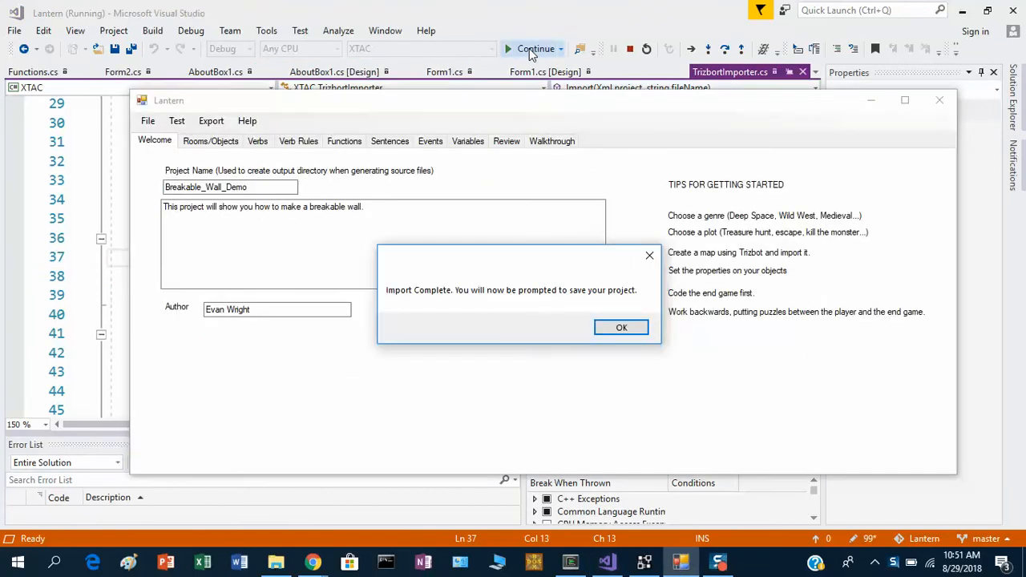
Save the imported project as Breakable_Wall_Demo in the Debug folder.
left_click(618, 330)
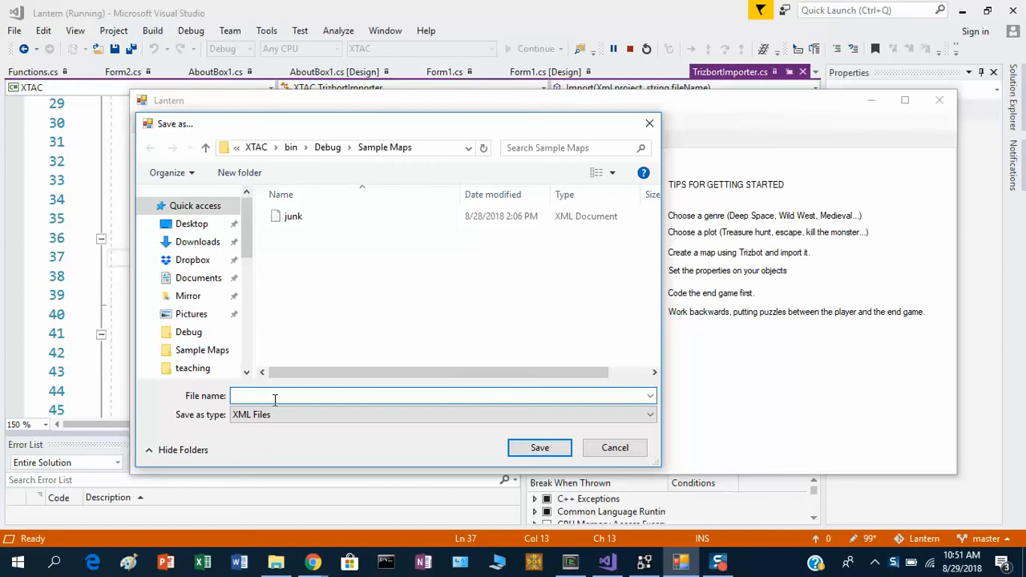
left_click(327, 147)
type("BReak")
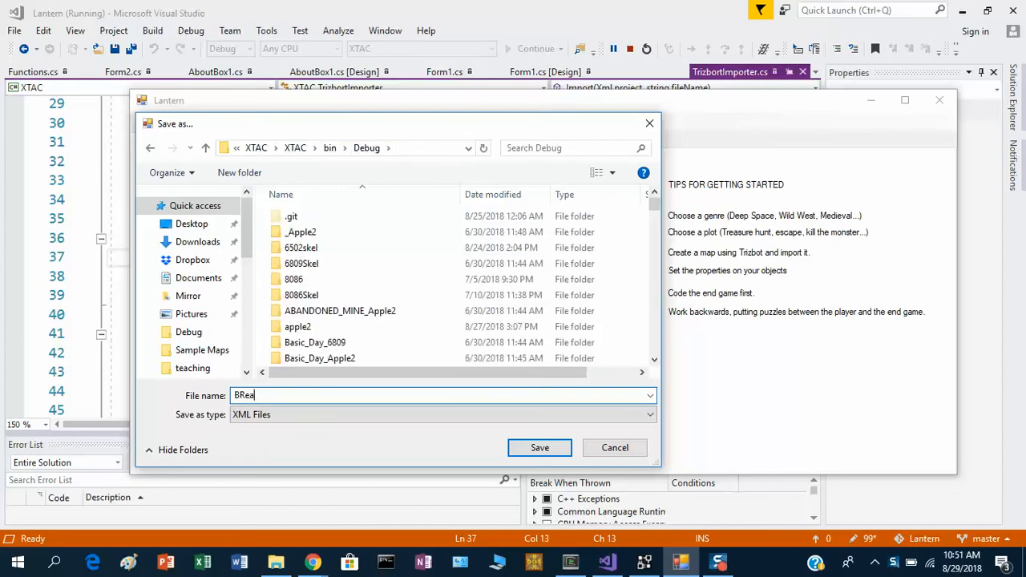
key("BackSpace")
key("BackSpace")
key("BackSpace")
key("BackSpace")
type("reakable_Wall_Demo")
key("Return")
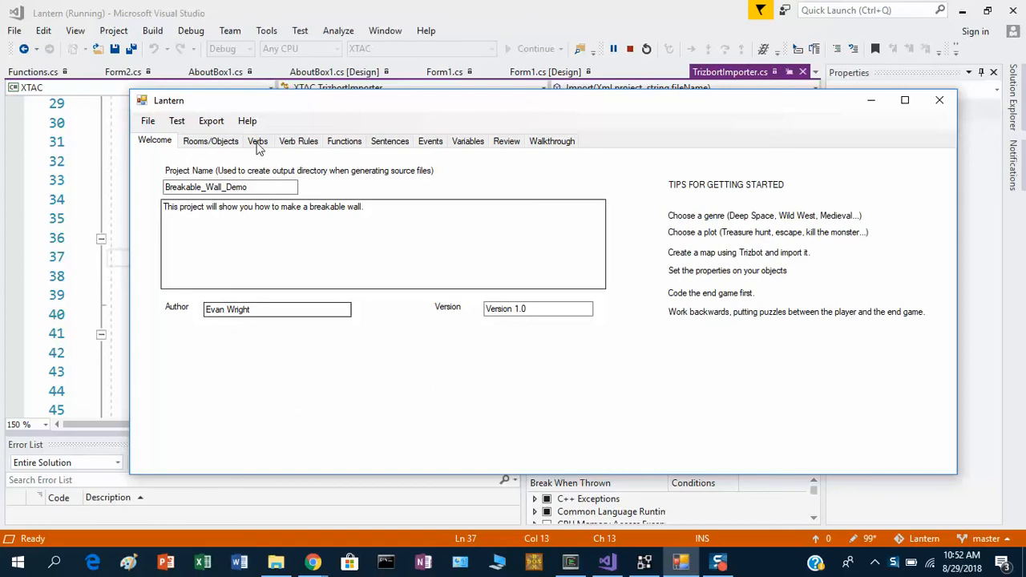
Change the Tunnel's description to "This is an e-w passage that ends at crumbling brick wall at the east.".
left_click(226, 143)
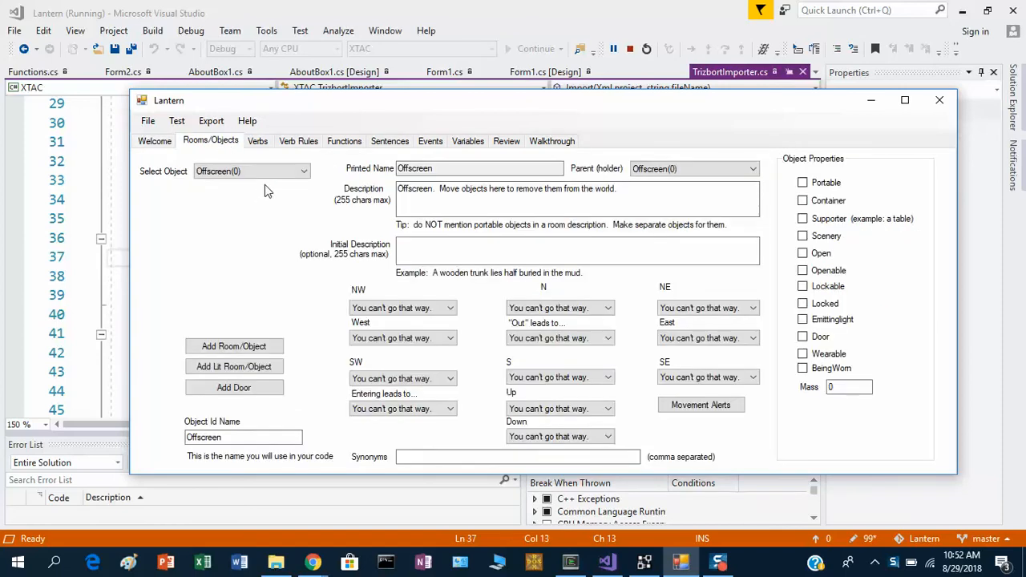
left_click(303, 172)
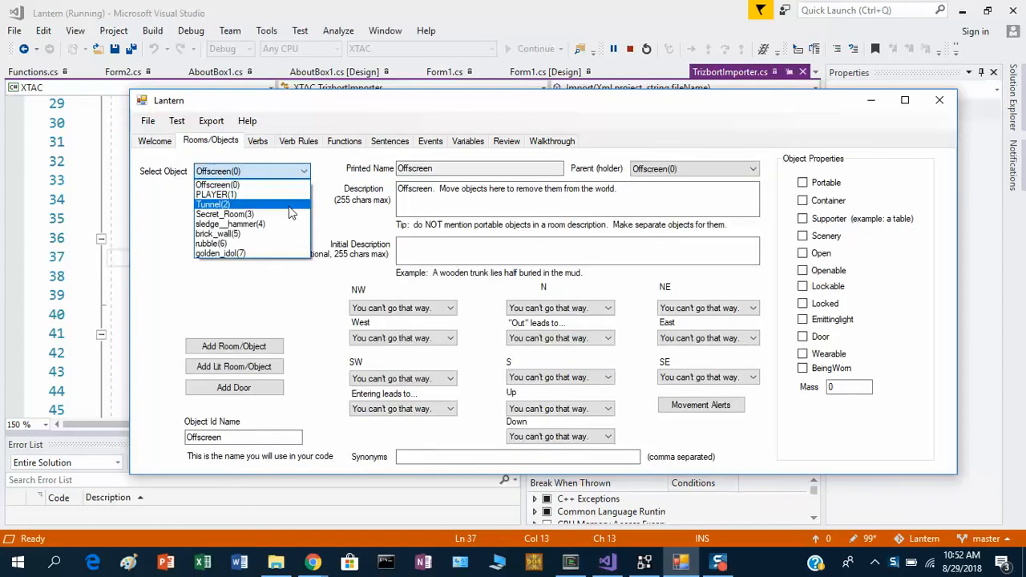
left_click(290, 205)
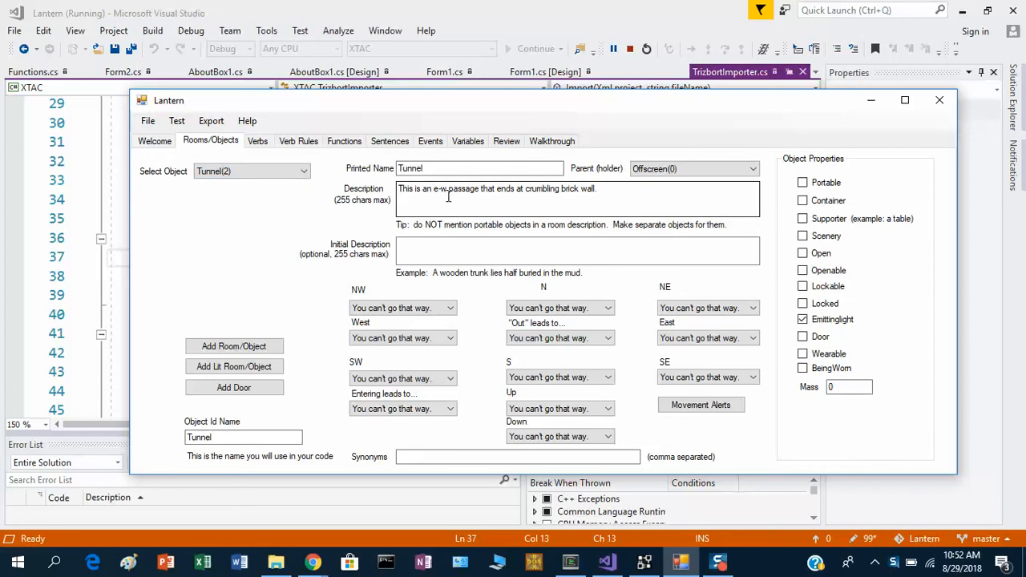
left_click(603, 189)
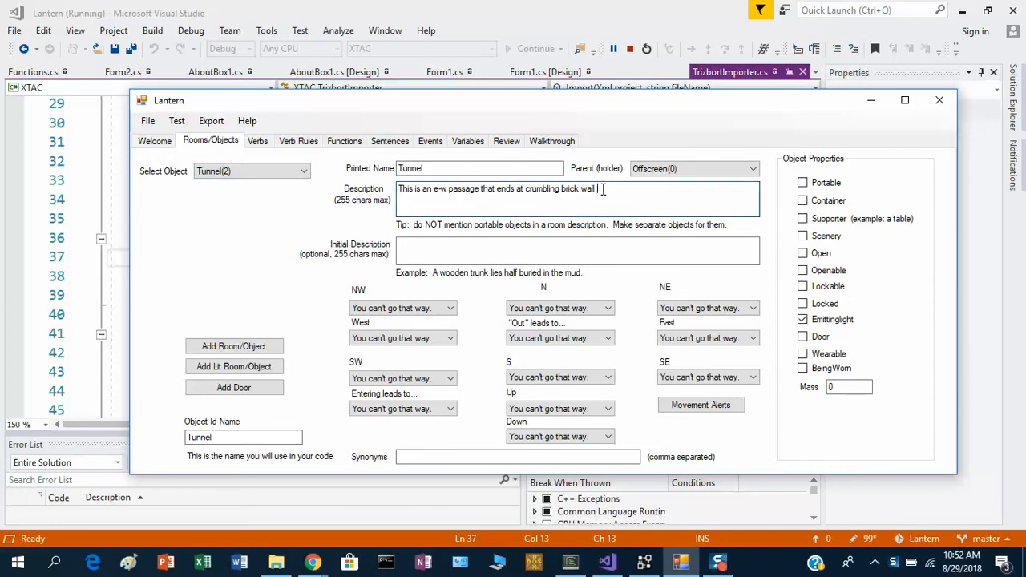
type("at its wees")
key("BackSpace")
key("BackSpace")
type("stern")
key("BackSpace")
key("BackSpace")
key("BackSpace")
key("BackSpace")
key("BackSpace")
key("BackSpace")
key("BackSpace")
key("BackSpace")
key("BackSpace")
type("the west.")
left_click(621, 188)
key("BackSpace")
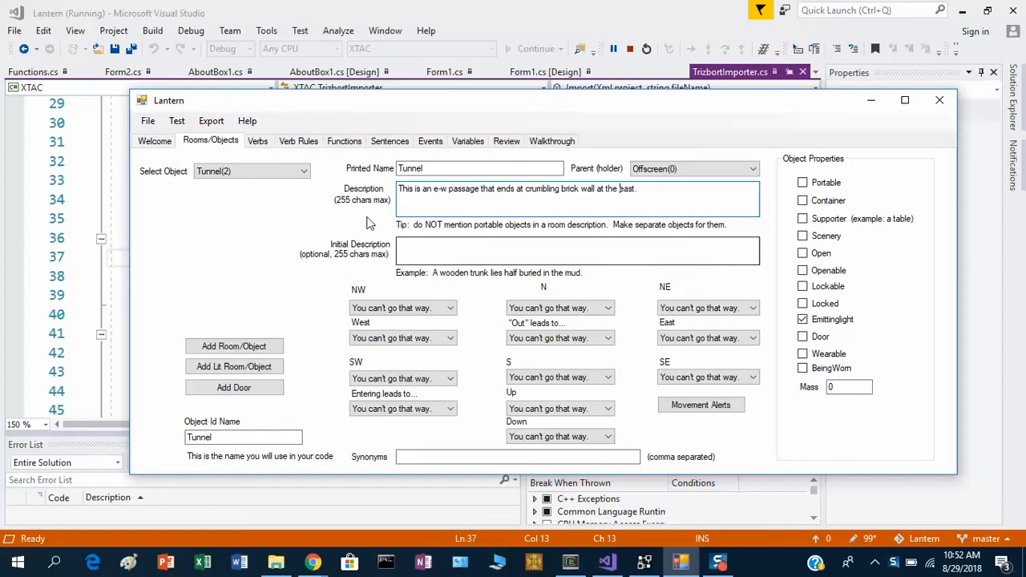
Make the sledge hammer object portable.
left_click(278, 175)
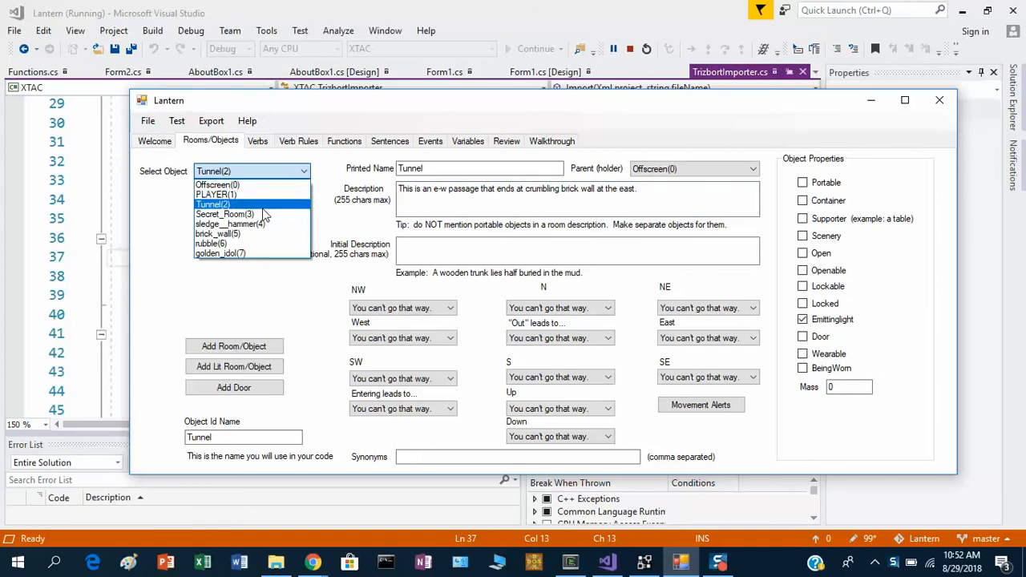
left_click(249, 224)
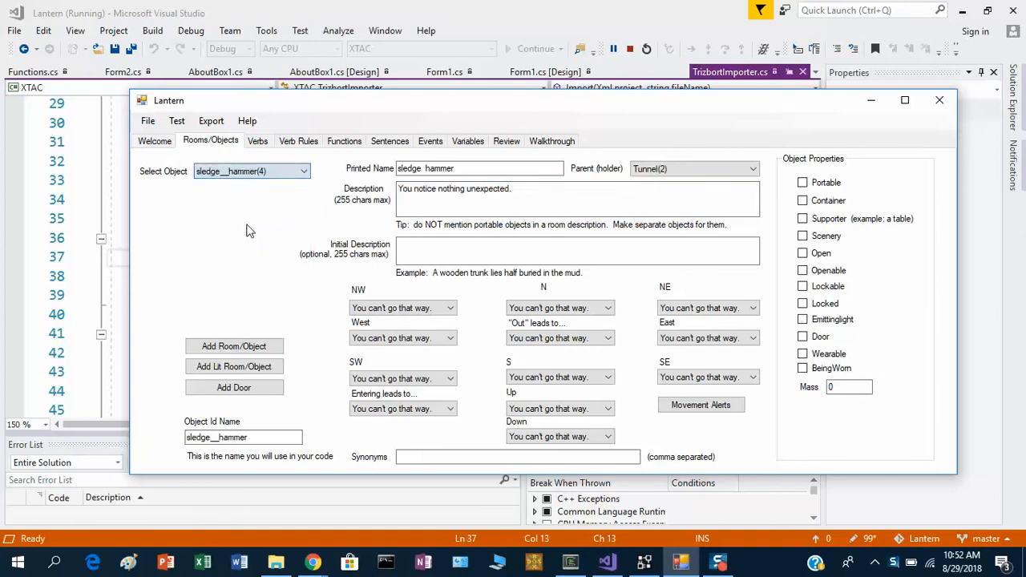
left_click(833, 184)
Set the brick wall's description to "The crumbling brick wall is marred by several deep cracks." and mark it as scenery.
left_click(290, 176)
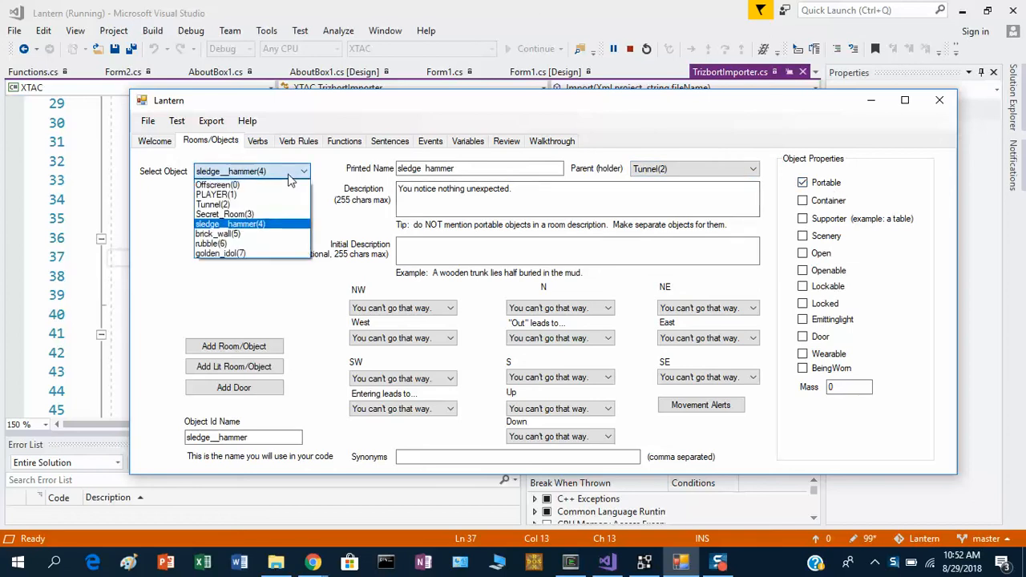
left_click(268, 234)
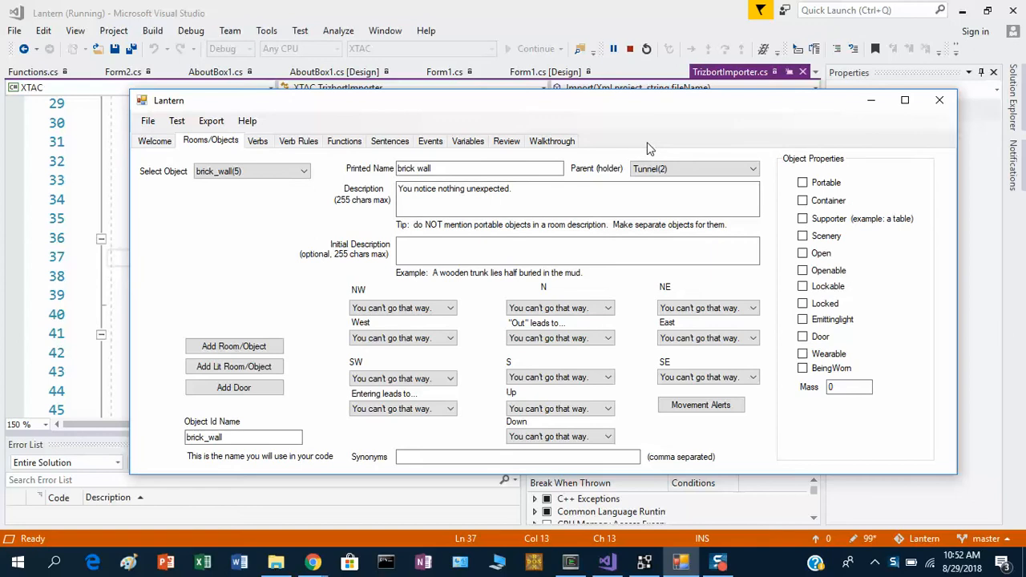
left_click_drag(512, 190, 375, 188)
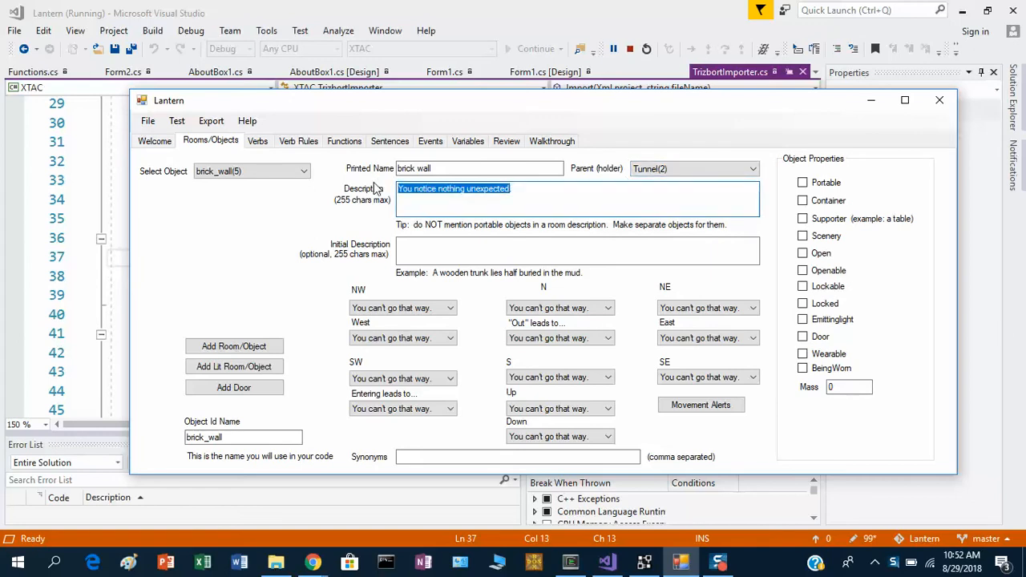
type("The")
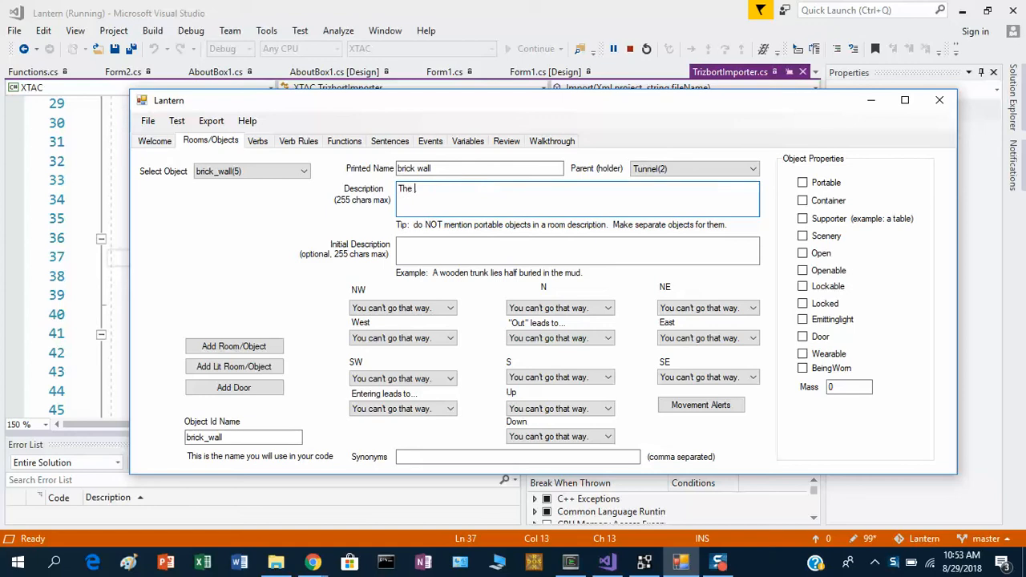
type(" crumb")
type("lign")
key("BackSpace")
key("BackSpace")
key("BackSpace")
key("BackSpace")
key("BackSpace")
type("ing brick wall is marred by ")
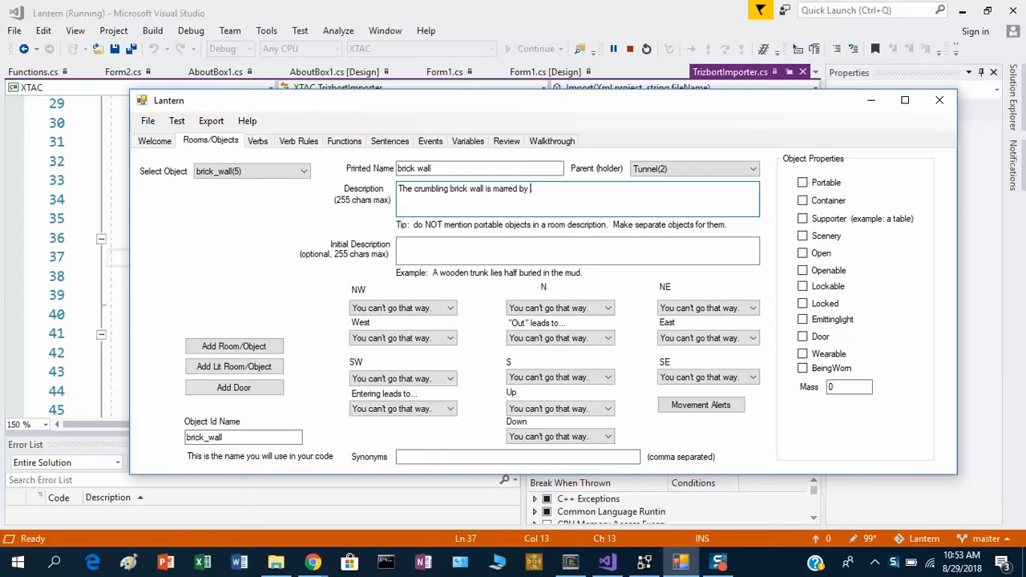
type("several deep cracks")
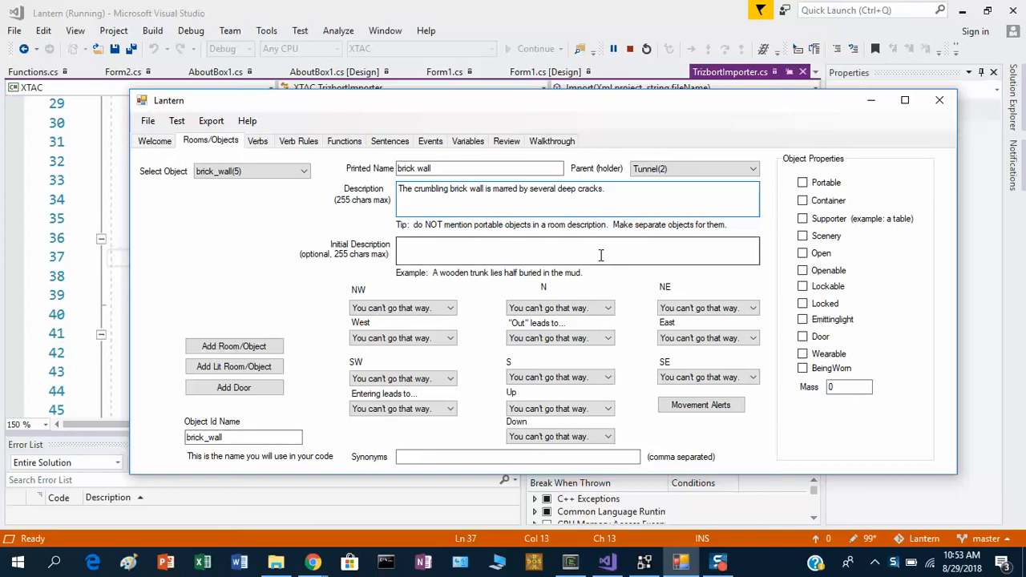
type(".")
left_click(804, 236)
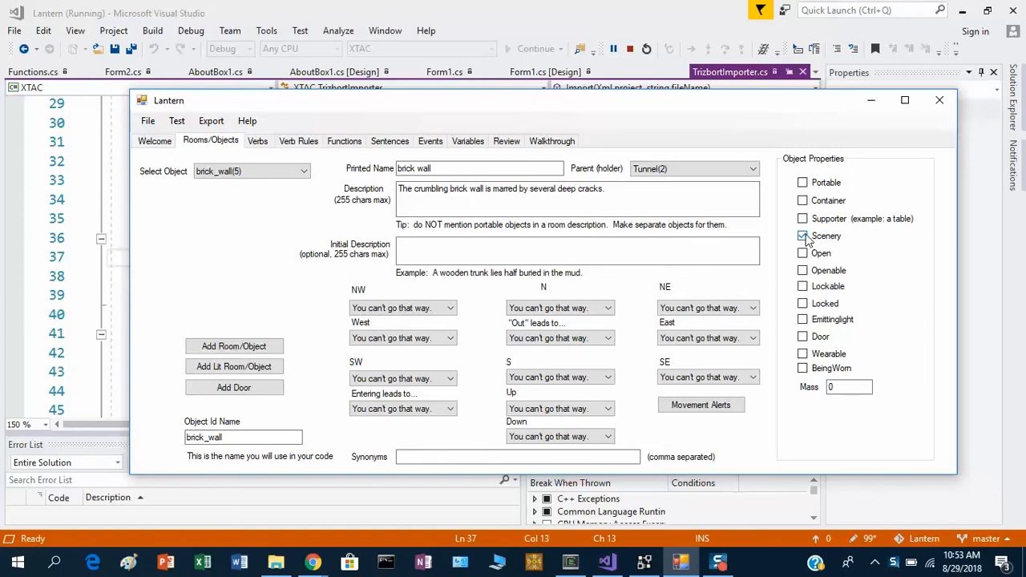
Set the rubble object's parent to Offscreen.
left_click(296, 174)
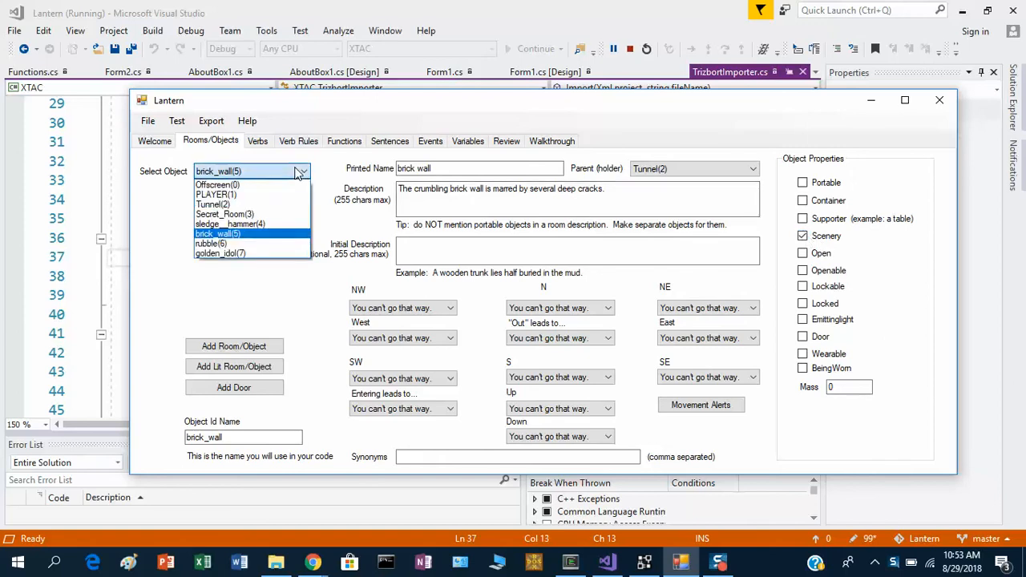
left_click(256, 251)
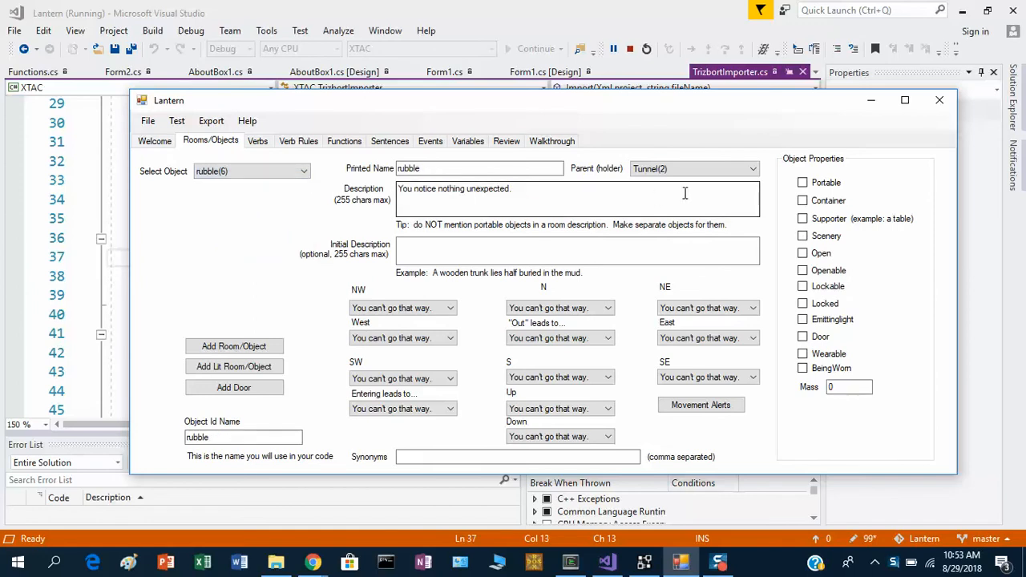
left_click(693, 169)
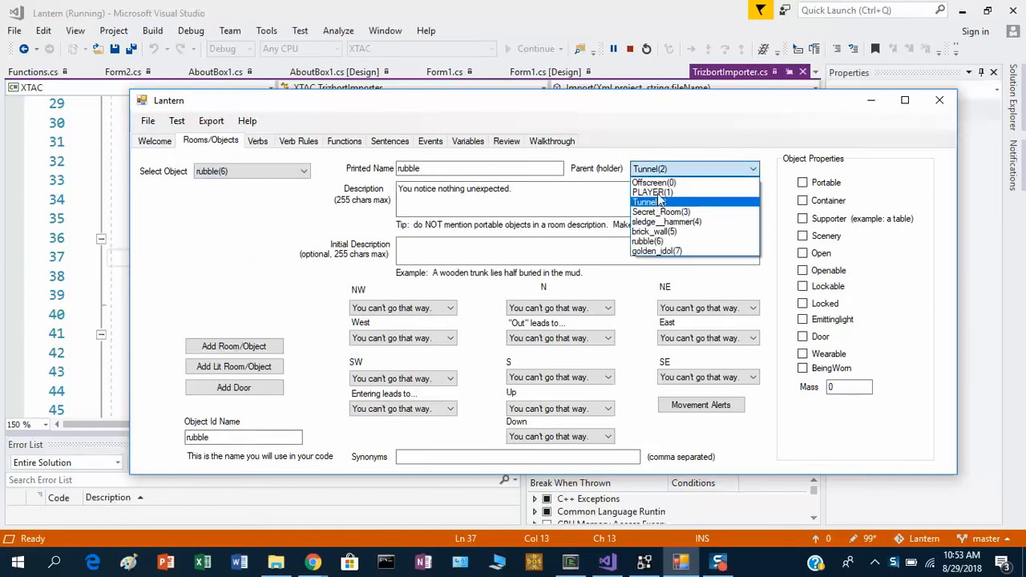
left_click(656, 183)
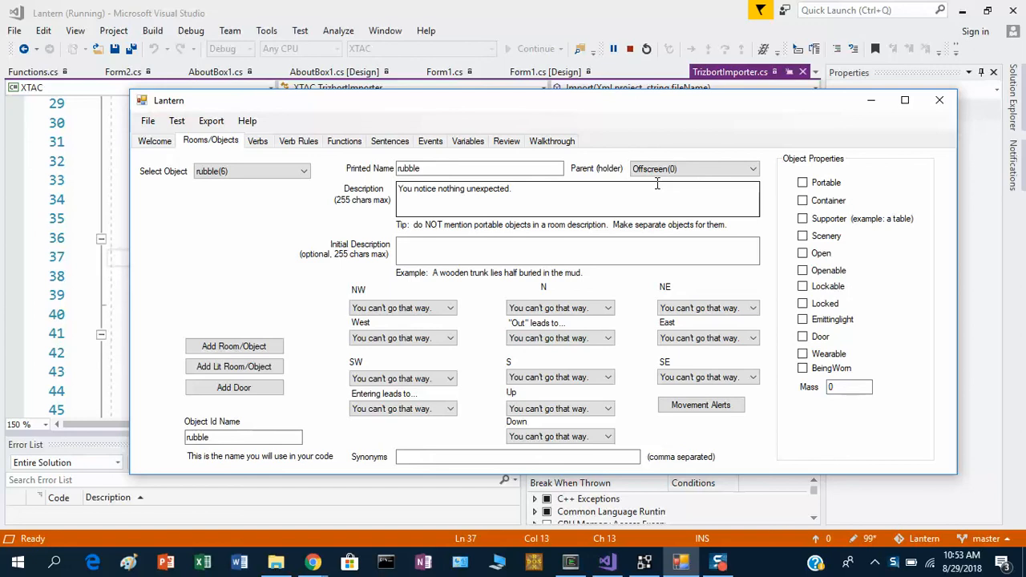
Set the rubble's initial description to "A pile of broken rubble lies on the ground." and add the synonym "bricks".
left_click(656, 183)
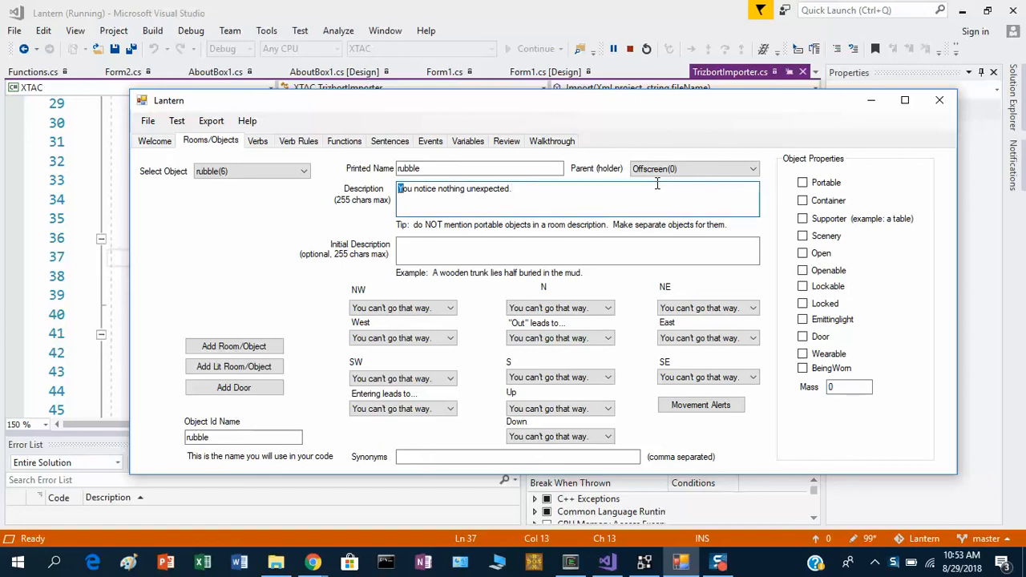
key("ctrl+a")
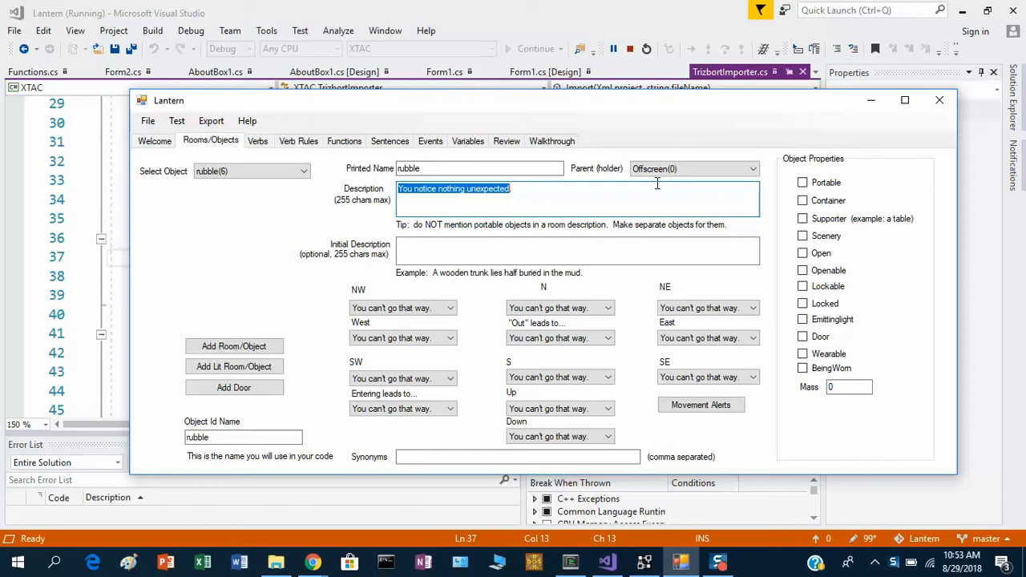
left_click(619, 257)
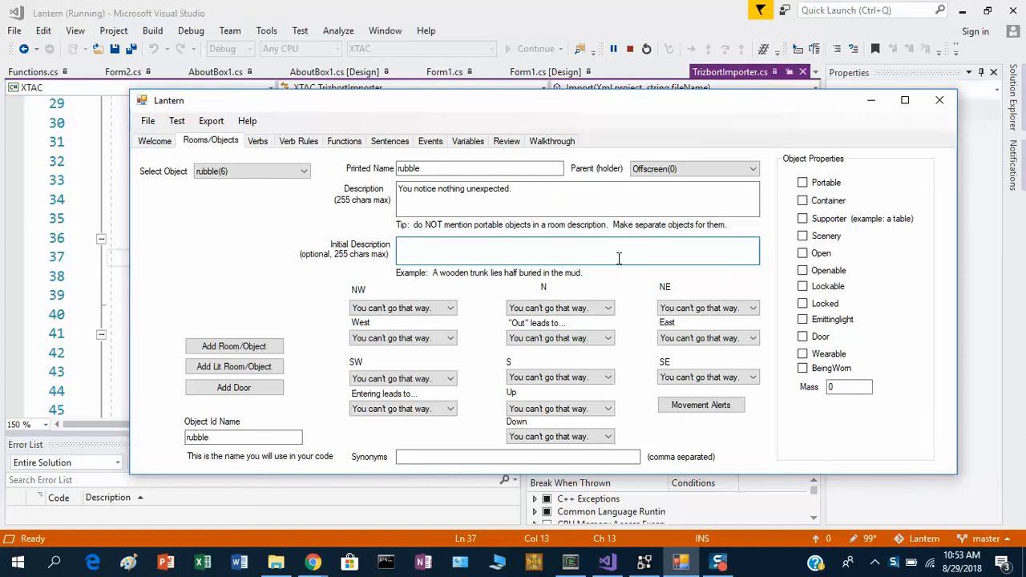
type("A pile of broken rubble lies on the")
type("ground.")
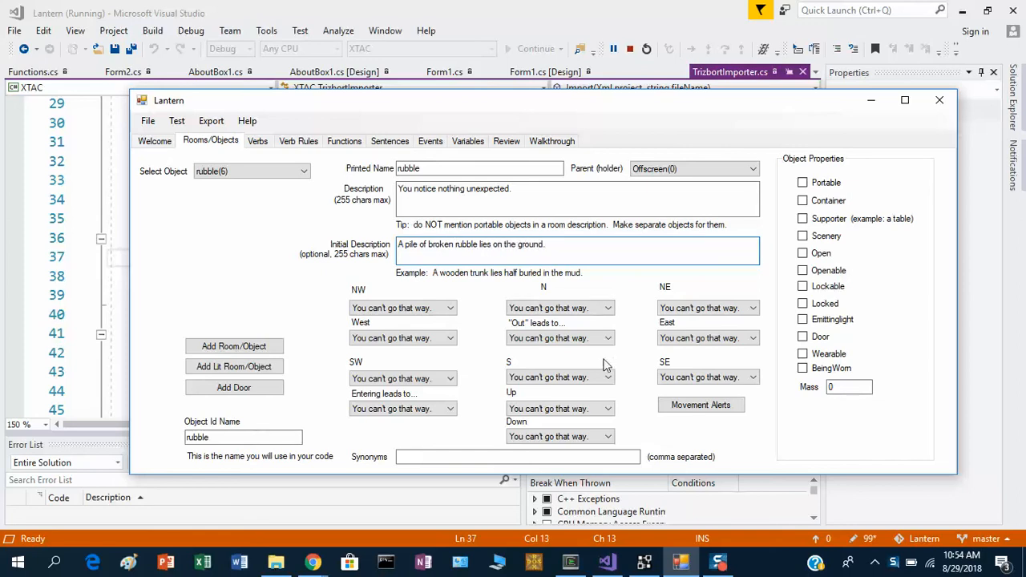
left_click(564, 456)
type("bricks")
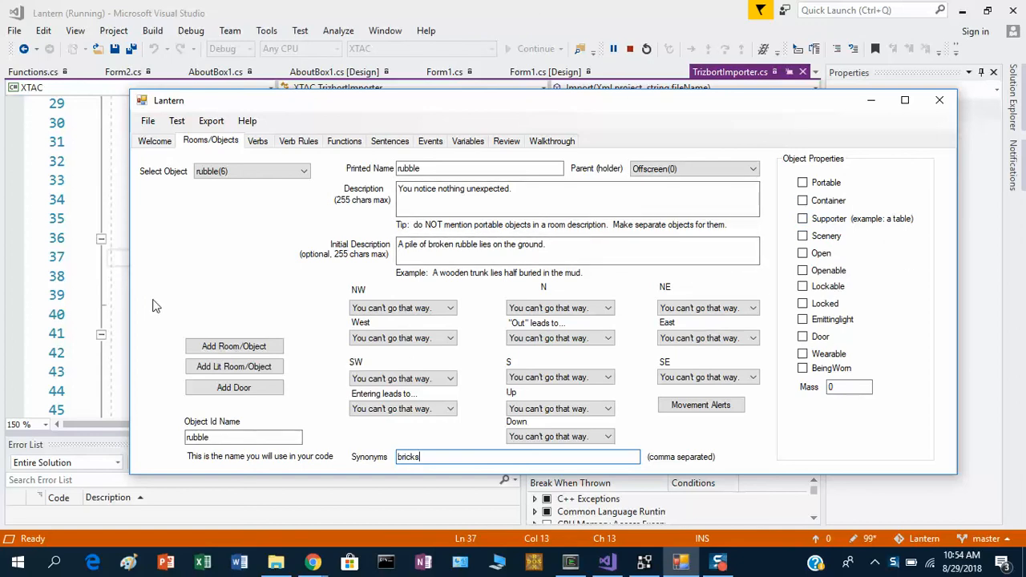
Make the golden_idol object portable.
left_click(276, 172)
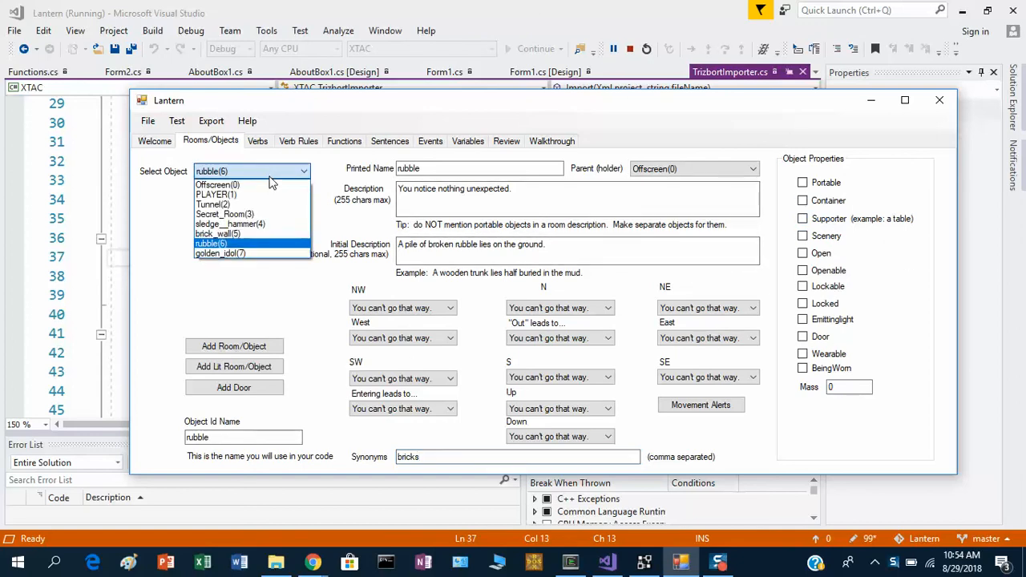
left_click(229, 255)
left_click(802, 183)
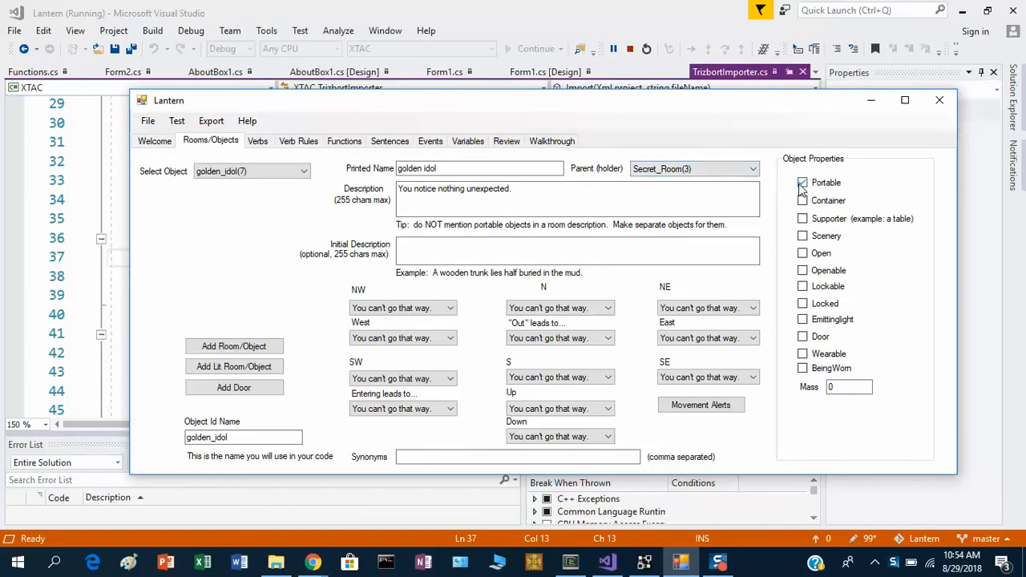
left_click(402, 213)
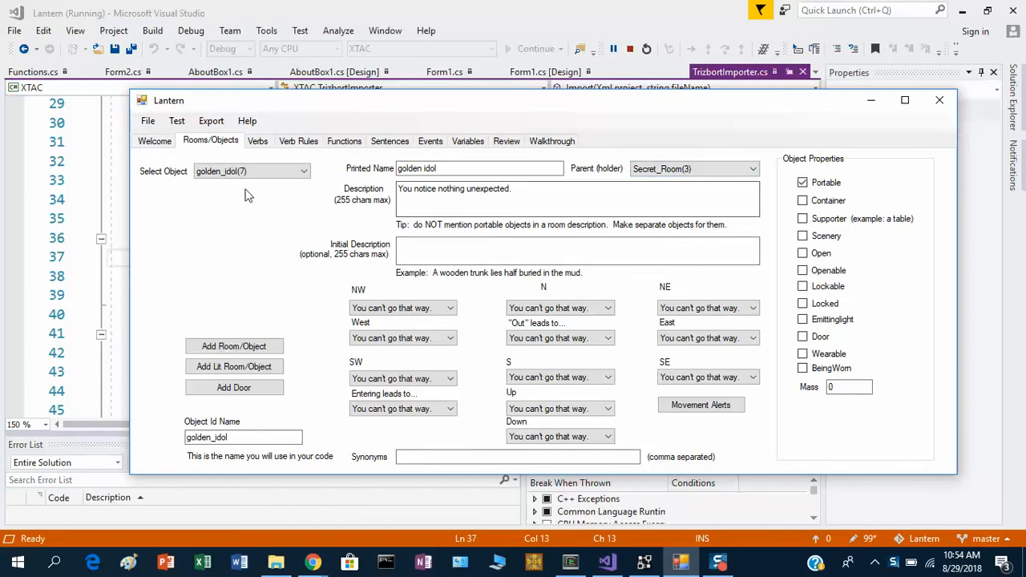
Run the game in the test client, enter "take hammer", try going east with "e" several times, and close the client.
left_click(183, 124)
left_click(189, 137)
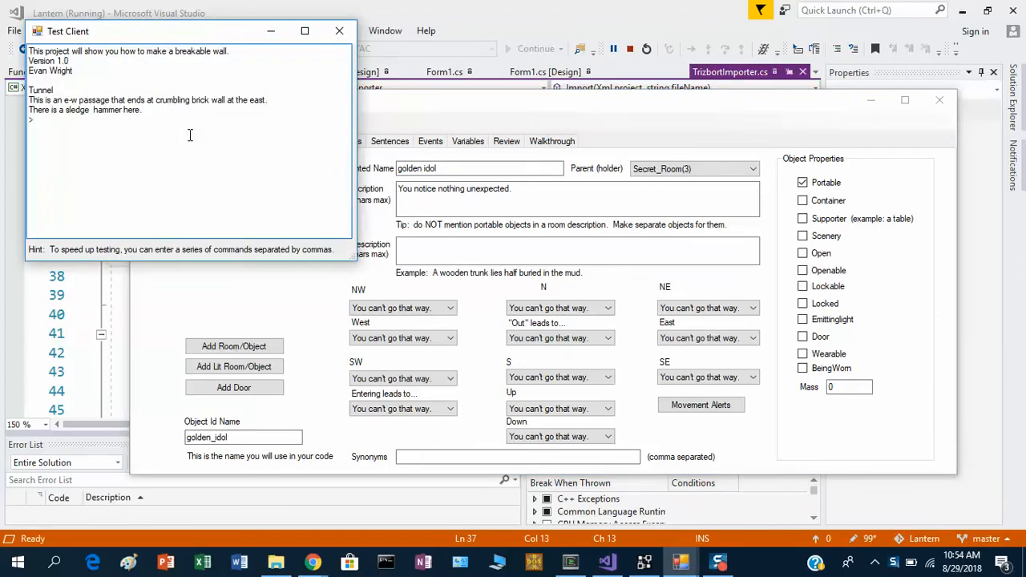
left_click_drag(178, 49, 395, 126)
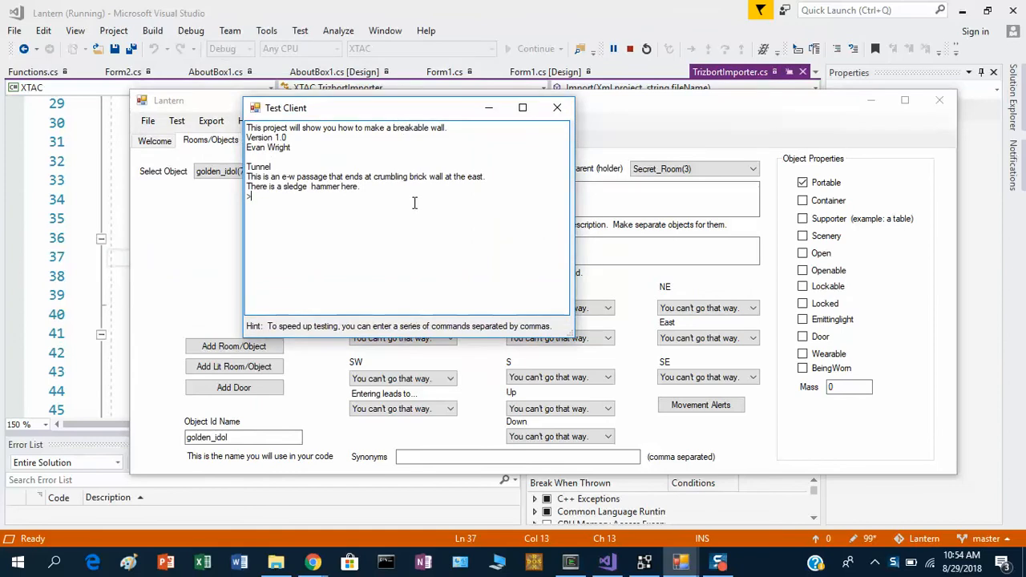
type("take hammer")
key("Return")
type("e")
key("Return")
type("e")
key("Return")
type("e")
key("Return")
type("e")
key("Return")
type("e")
key("Return")
type("e")
key("Return")
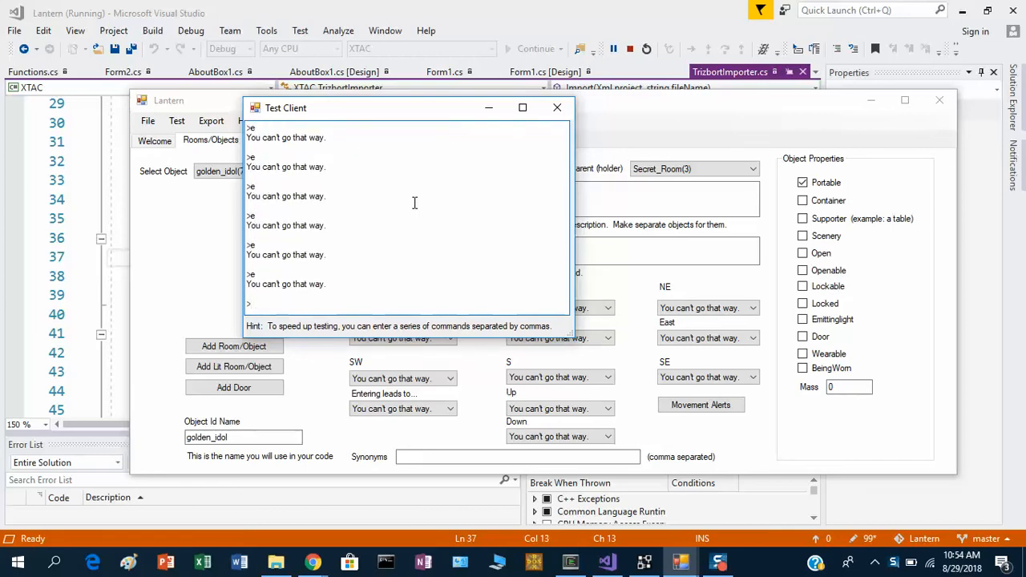
left_click(557, 107)
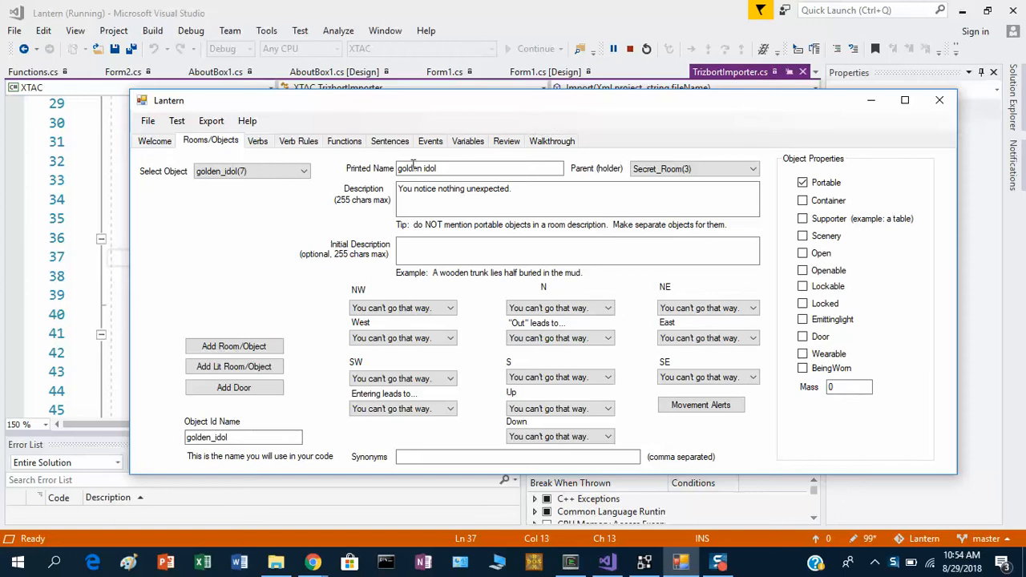
Give the Tunnel room the blocked-movement message "The brick wall is in the way." for East and save it.
left_click(282, 171)
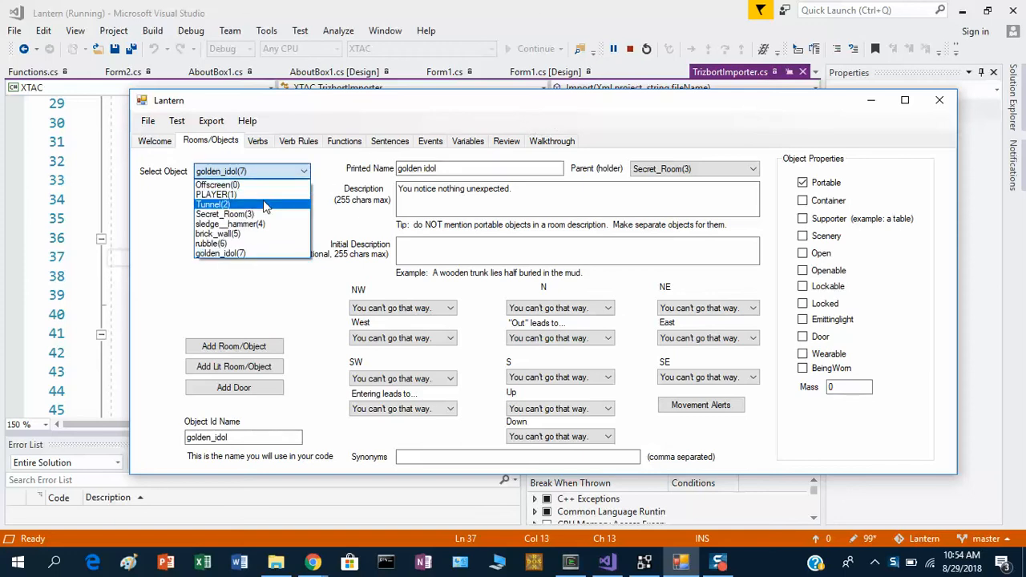
left_click(266, 204)
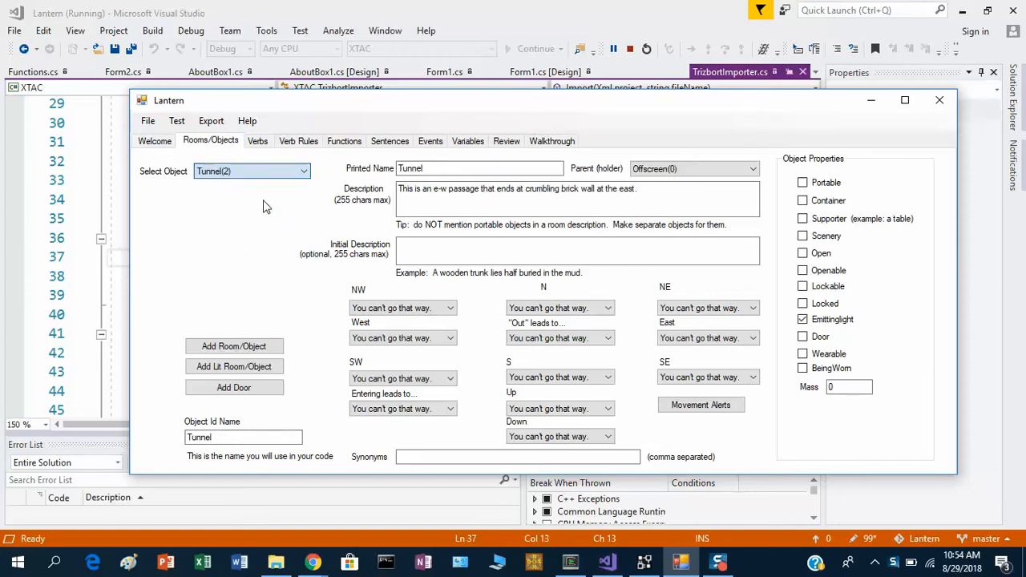
left_click(699, 406)
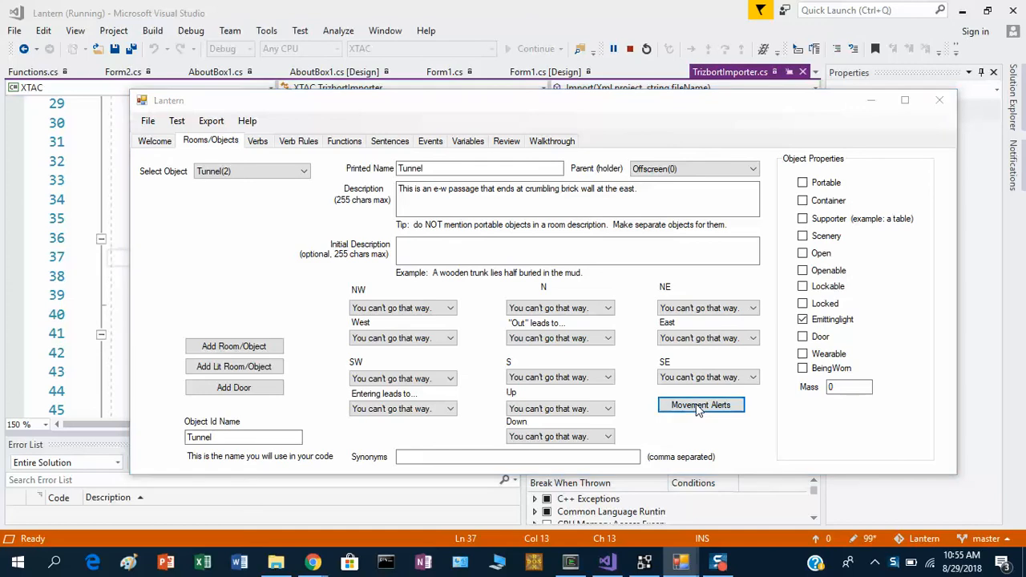
left_click(171, 154)
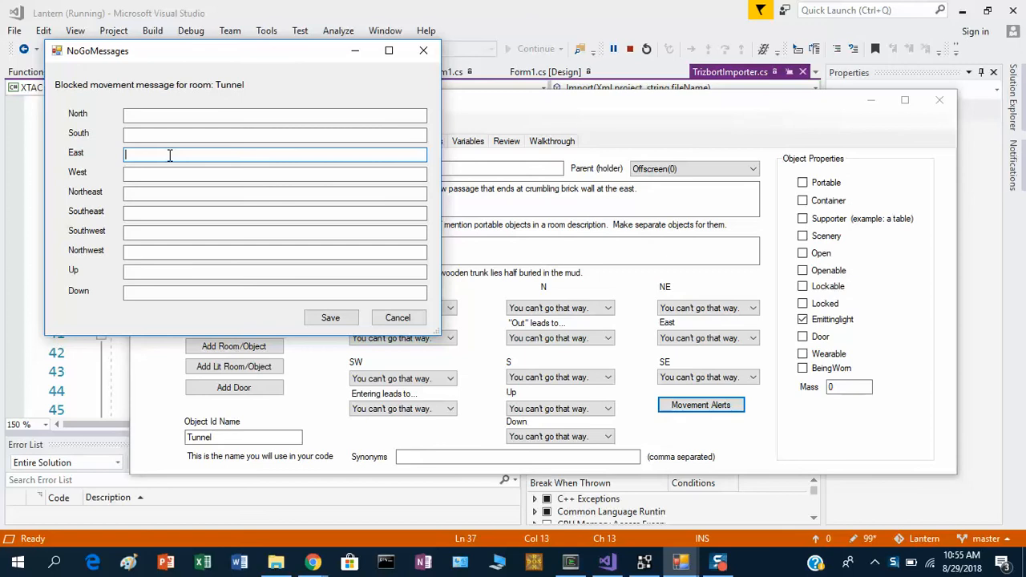
type("The brick wall is in the way.")
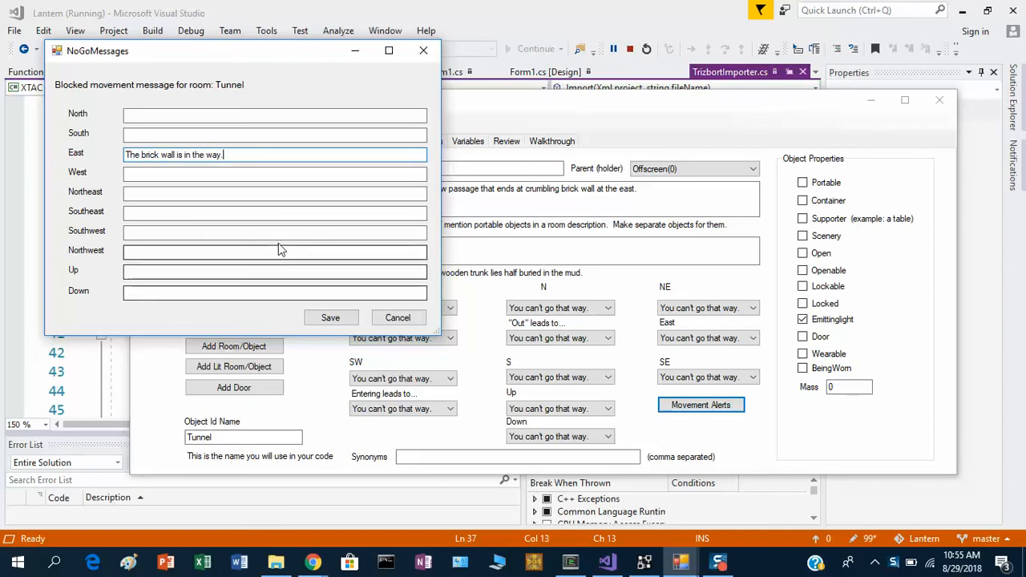
left_click(332, 319)
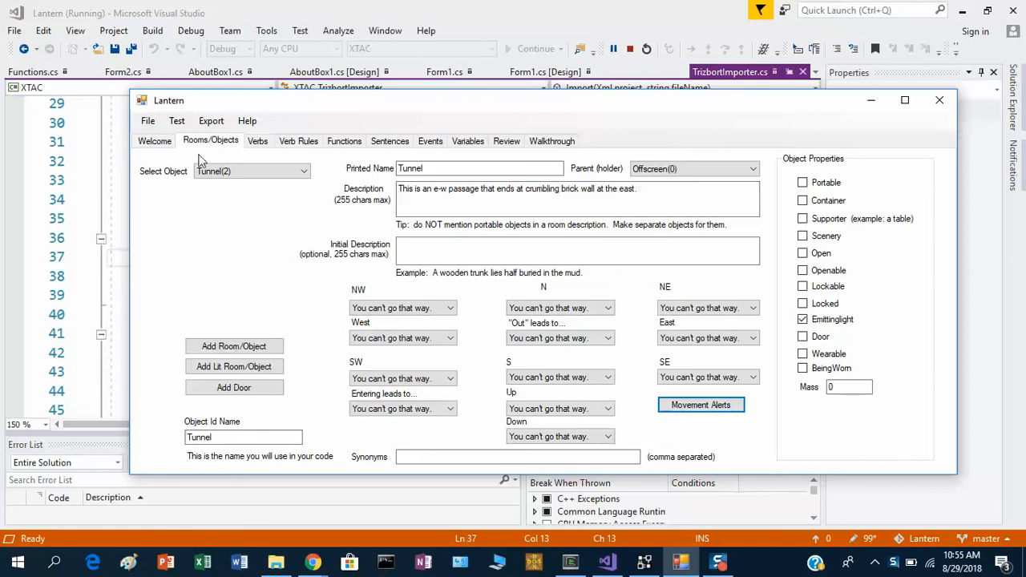
Test the game with the commands "e", "x wall" and "look" to check the wall and room messages, and close the test client.
left_click(177, 121)
left_click(186, 141)
type("e")
key("Return")
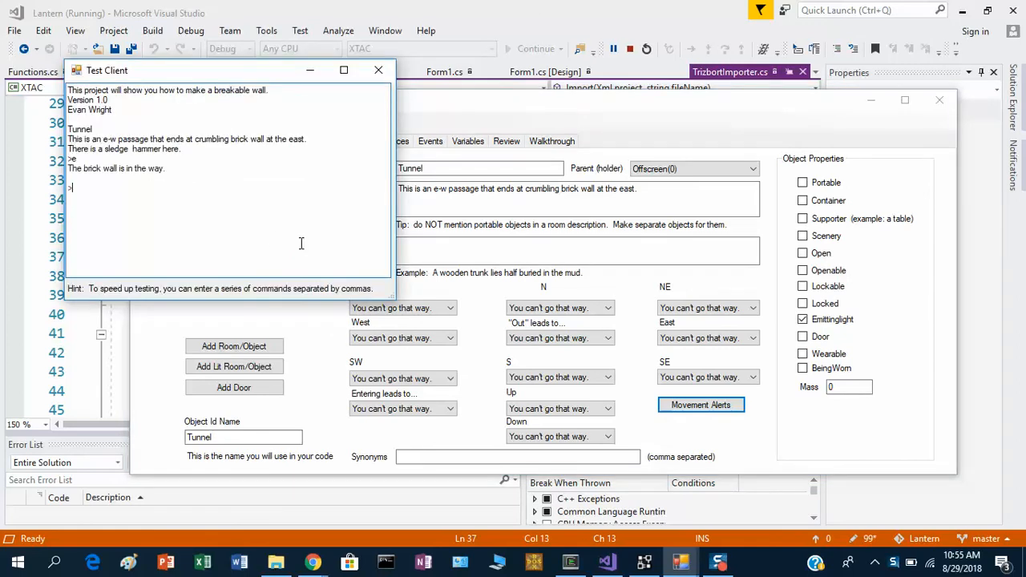
left_click_drag(245, 71, 545, 171)
type("x wall")
key("Return")
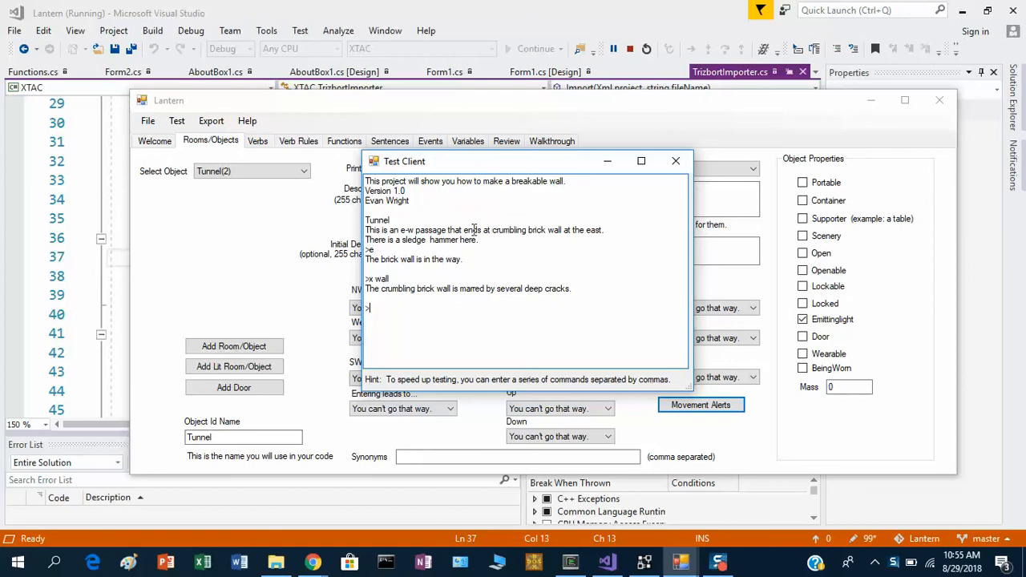
type("look")
key("Return")
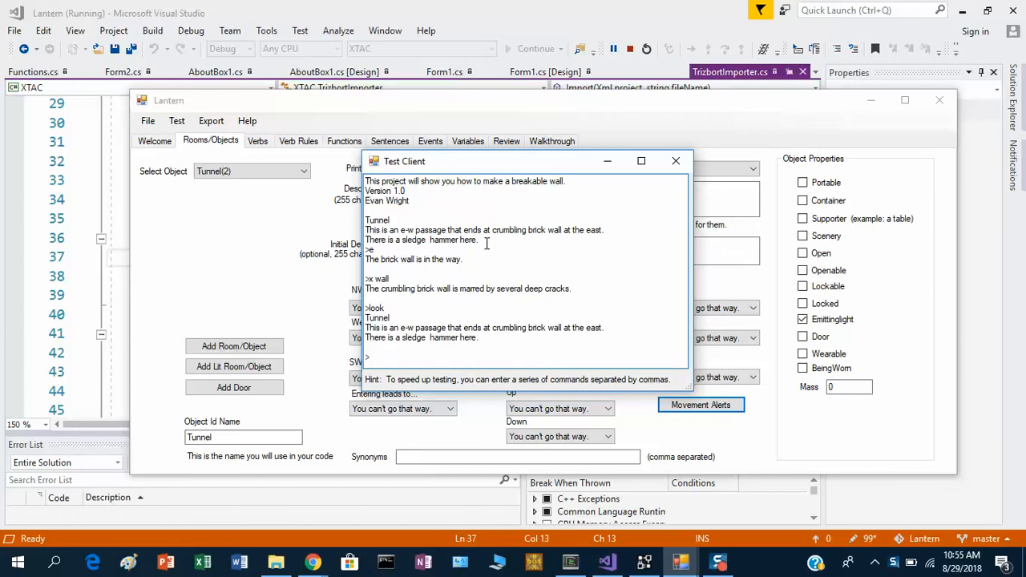
left_click_drag(491, 328, 562, 327)
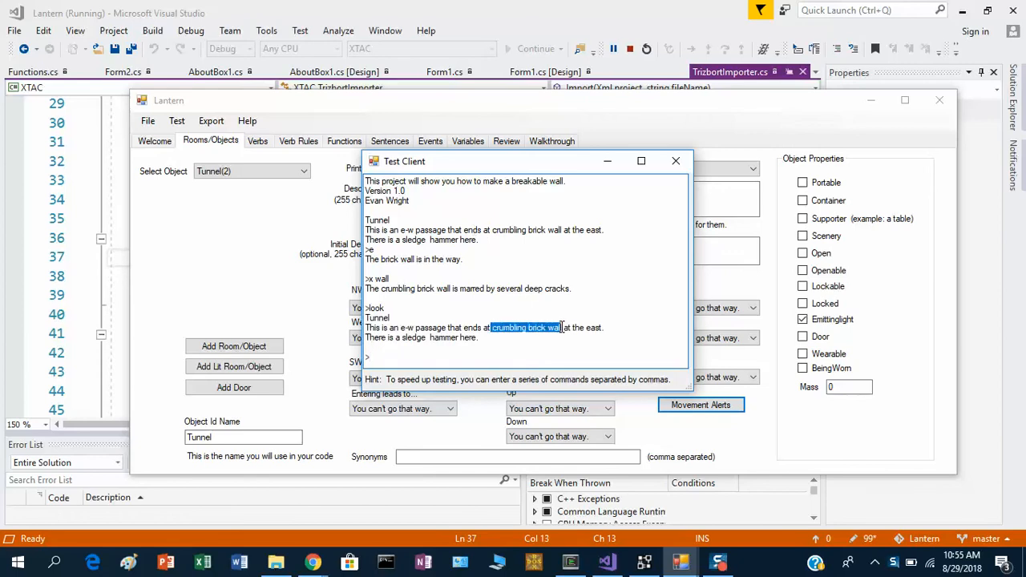
left_click(682, 161)
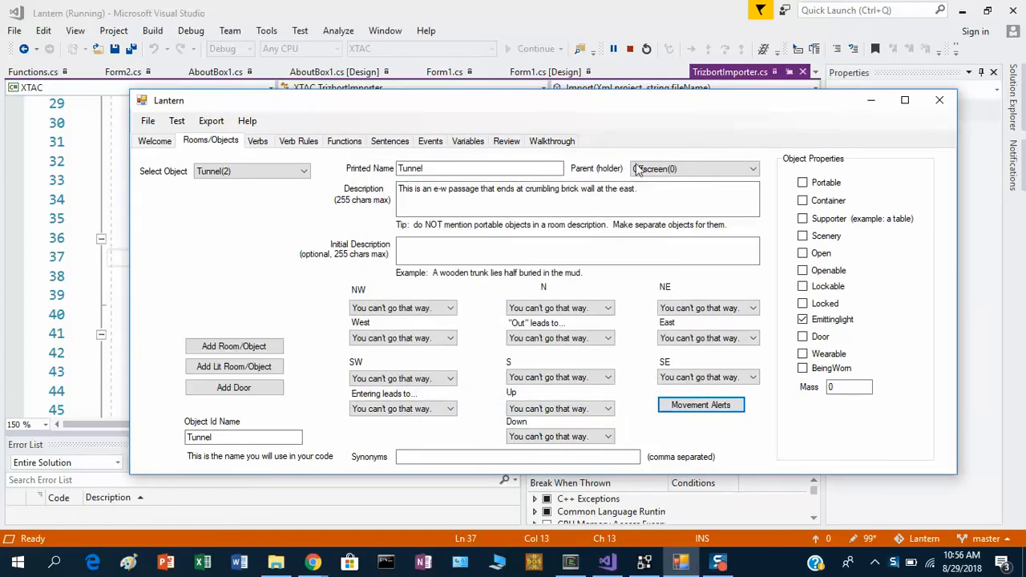
Create a new function named break_wall.
left_click(337, 143)
left_click(209, 395)
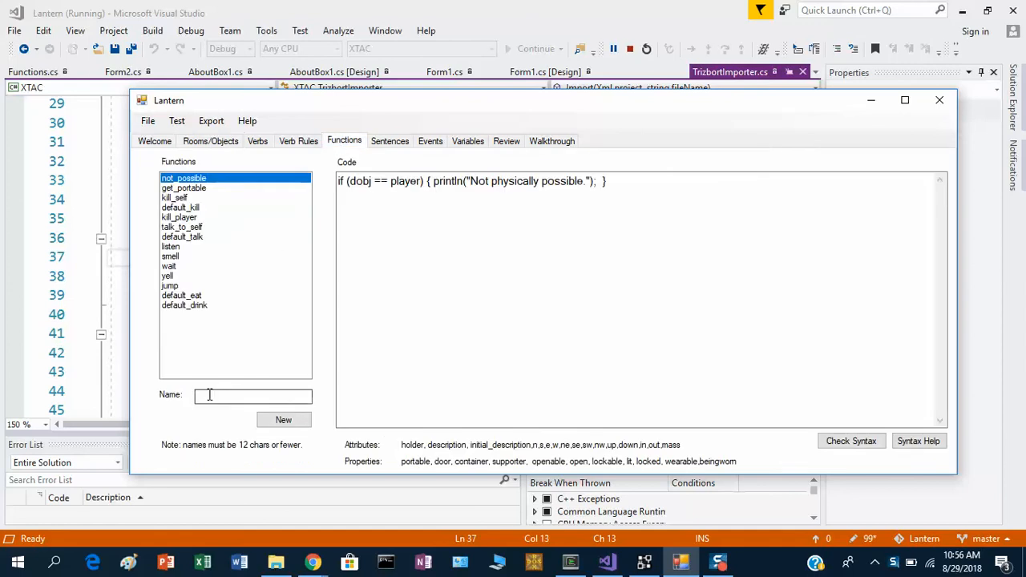
type("break_walll")
left_click(282, 420)
Write an if statement in break_wall with the condition sledge_hammer.holder == player and an empty pair of braces.
type("if (")
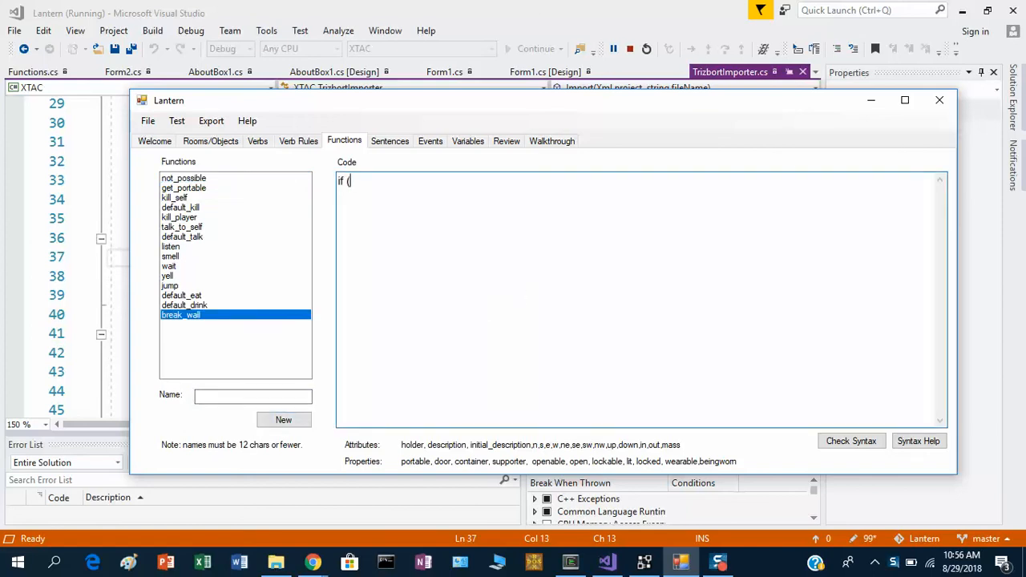
type("sledge_hammer.ho")
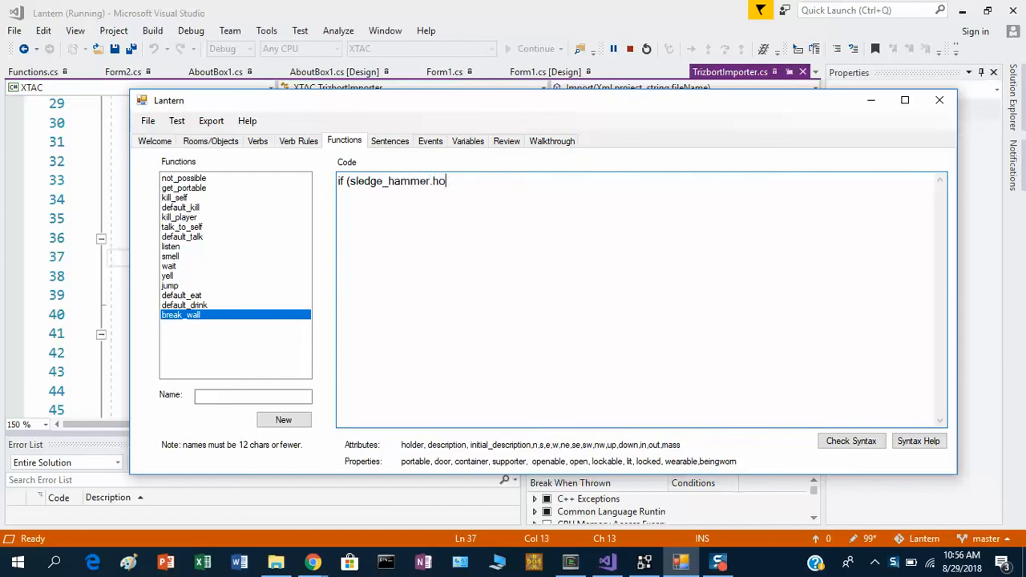
type("lder == player)")
key("Return")
type("{")
key("Return")
type("}")
Extend the if condition with && player.holder == brick_wall.holder.
key("Up")
type("&&")
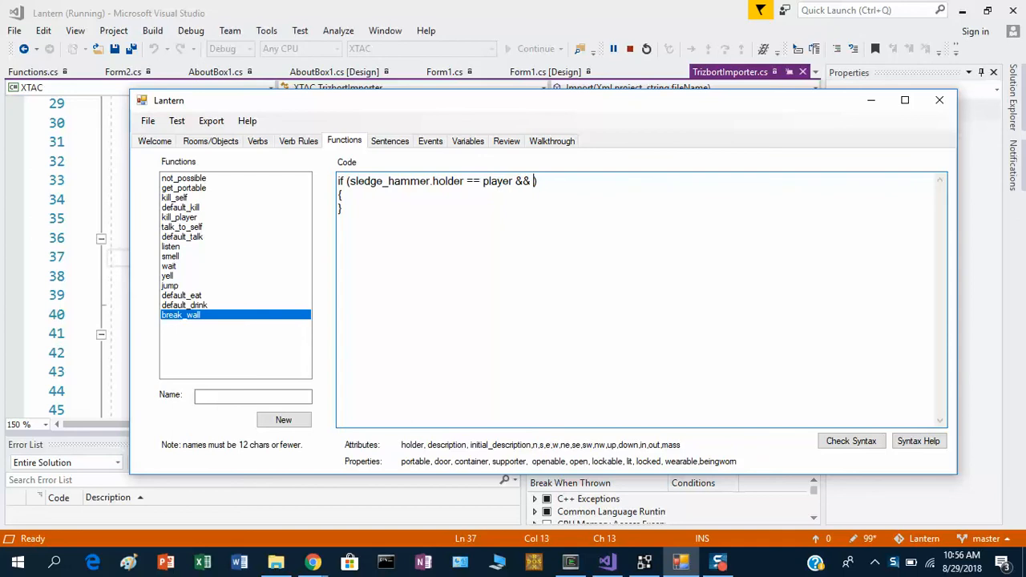
type("player.holder == bro")
key("BackSpace")
type("ick_wal")
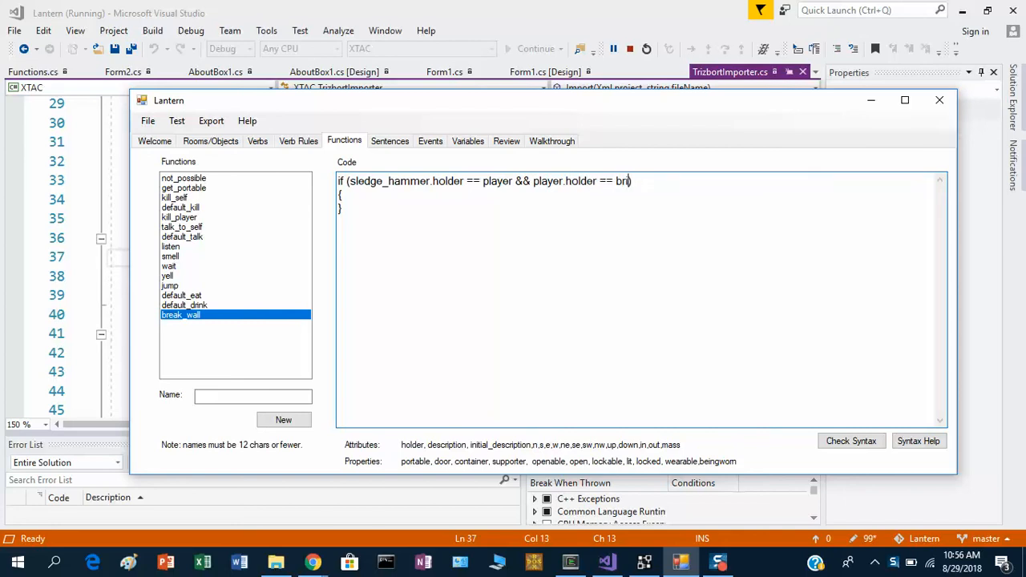
type("l.holder")
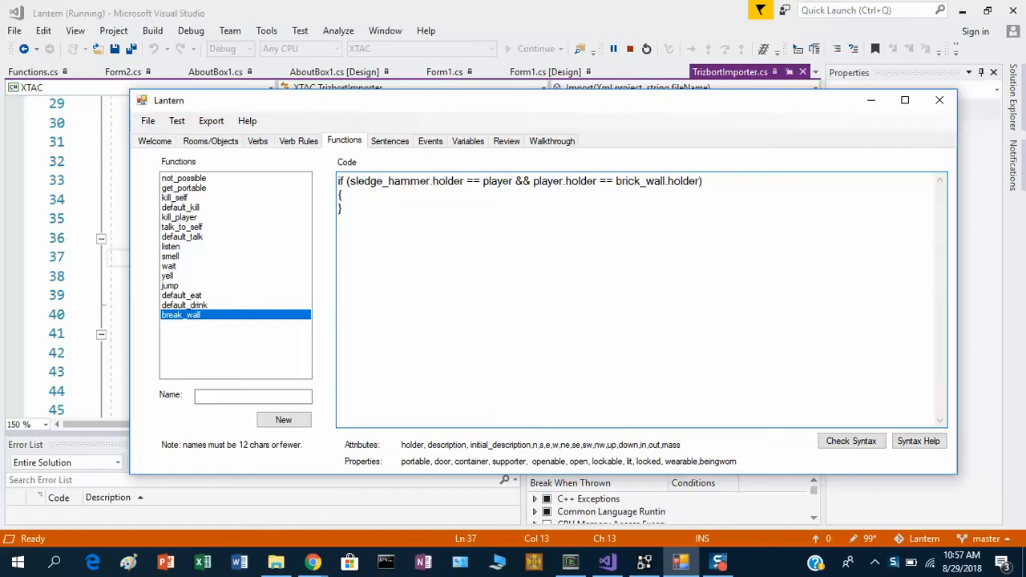
key("shift+End")
key("shift+Left")
Inside the braces, add a println of "You smash the wall down using the sledge hammer revealing a chamber to the east.".
key("End")
key("Return")
key("Tab")
type("println(\"You smash the wall do")
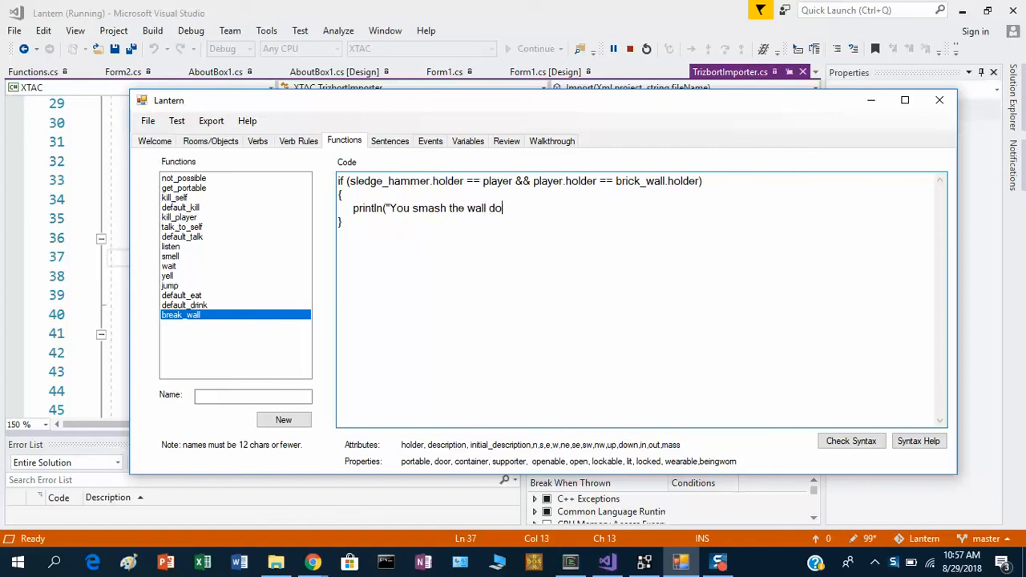
type("wn using the sledge hammer.")
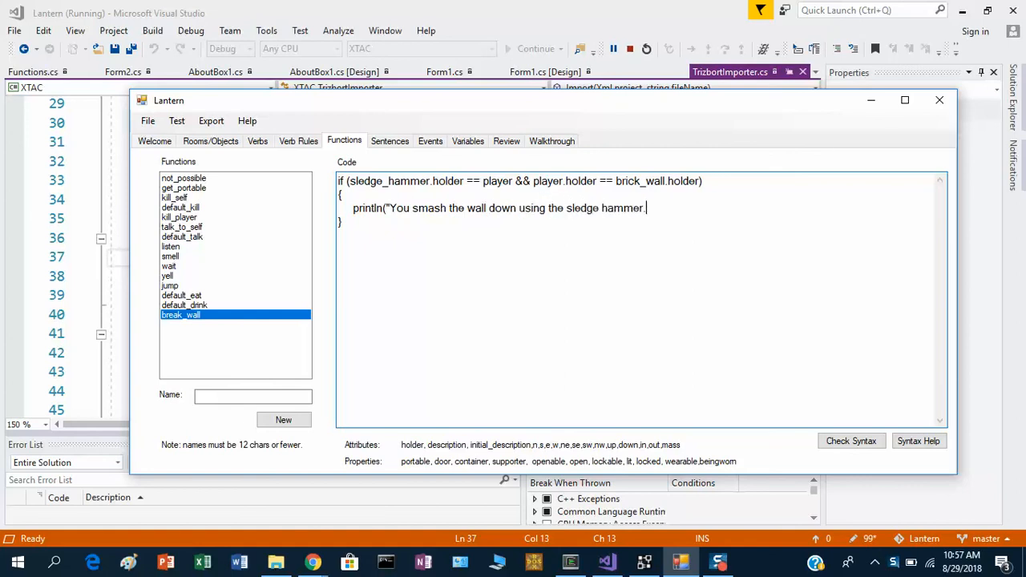
key("BackSpace")
type("revealing a chamber to the ea")
key("BackSpace")
type("ats")
key("BackSpace")
key("BackSpace")
type("st")
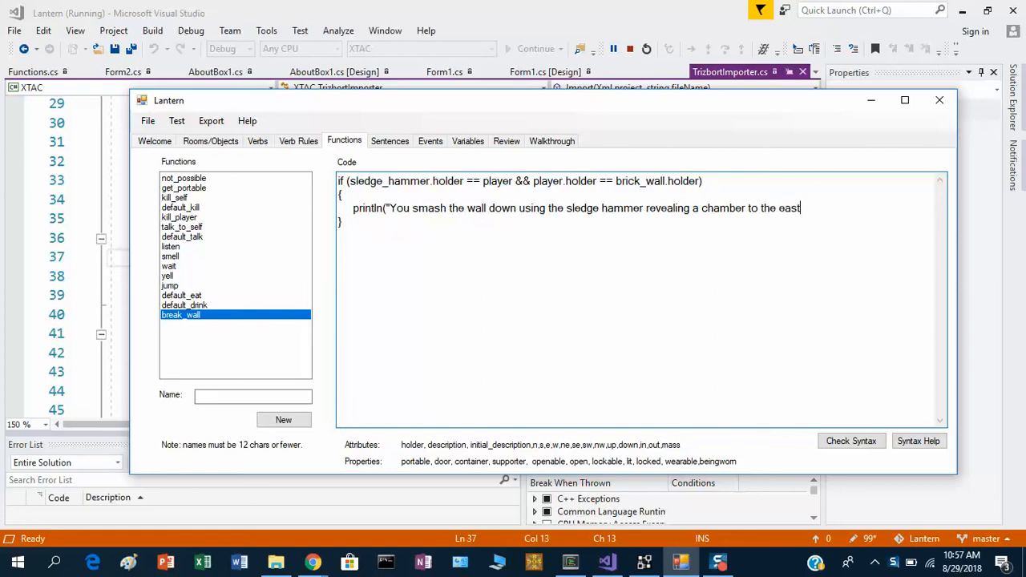
Add the line tunnel.e = secret_room; below the println to open the tunnel's east exit.
key("Return")
type("tunnel.e = secret_room;")
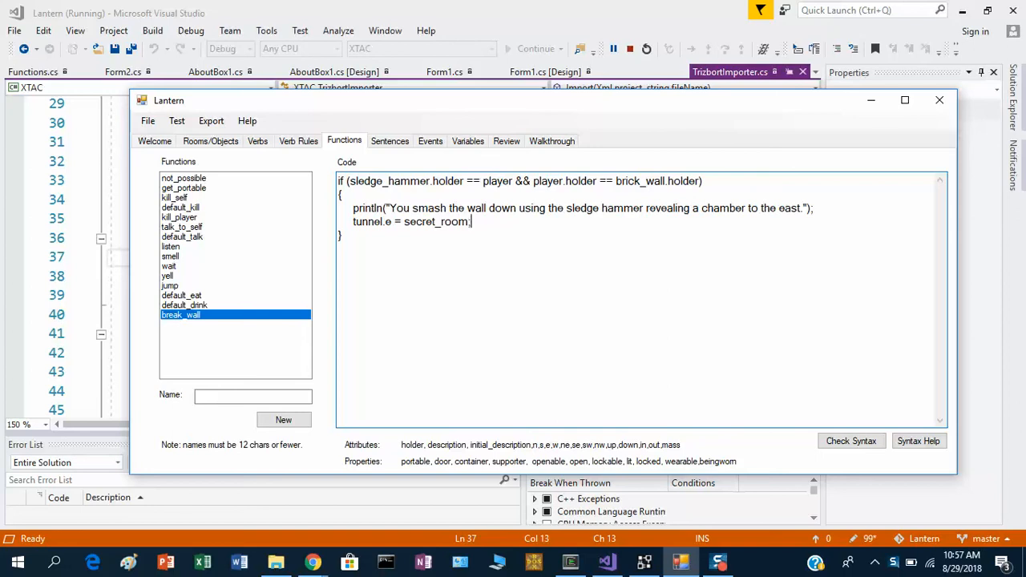
Add the line brick_wall.holder = offscreen; to remove the brick wall from the room.
key("Return")
type("brick_wall.holder ")
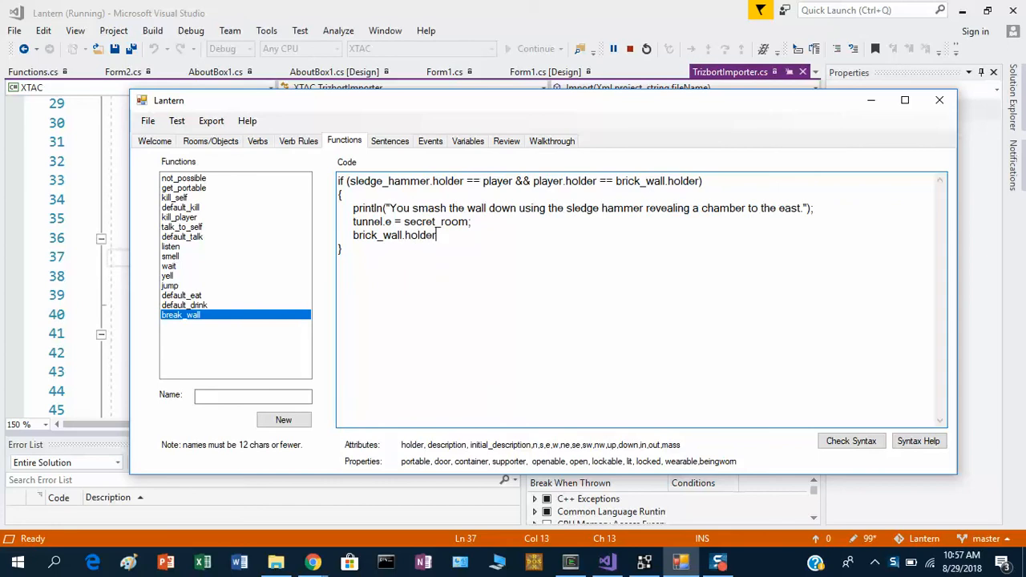
type("=off")
key("BackSpace")
key("BackSpace")
key("BackSpace")
type("po")
key("BackSpace")
key("BackSpace")
type("offscreen;")
Add the line rubble.holder = tunnel; to place the rubble in the tunnel.
key("Return")
type("rubble.holder = tunnel;")
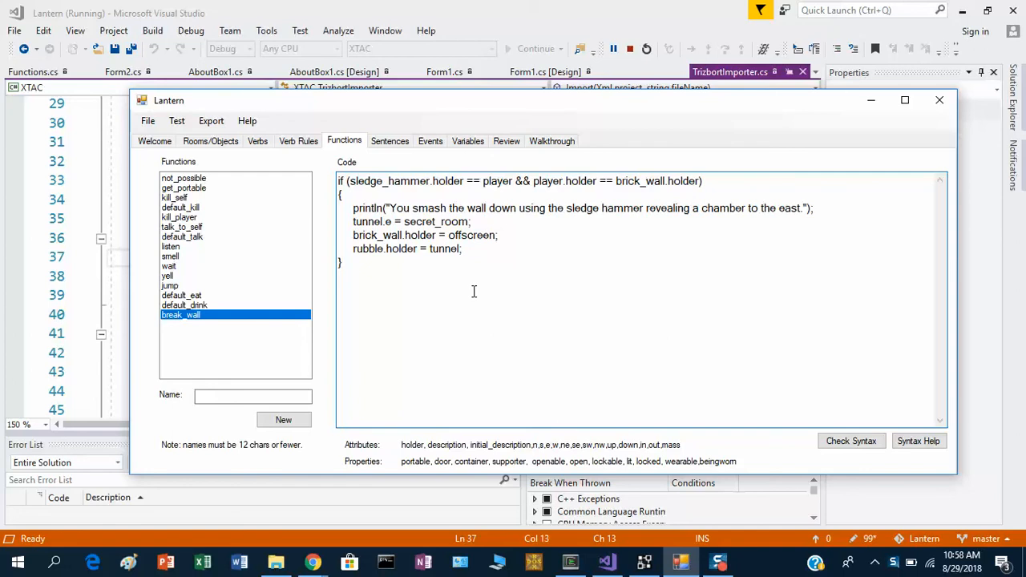
Save the project with the finished break_wall function.
left_click(149, 121)
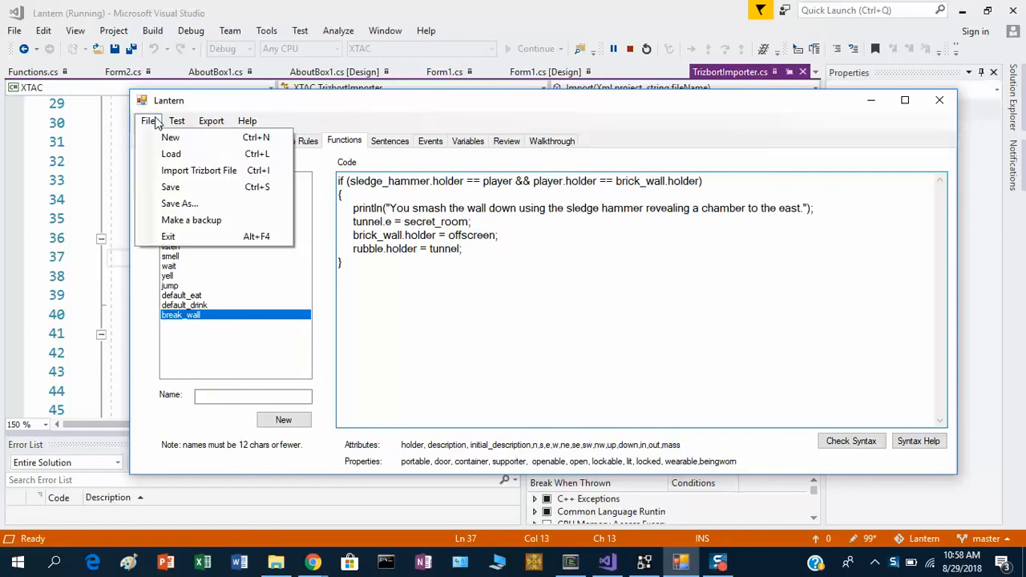
left_click(171, 187)
left_click(411, 317)
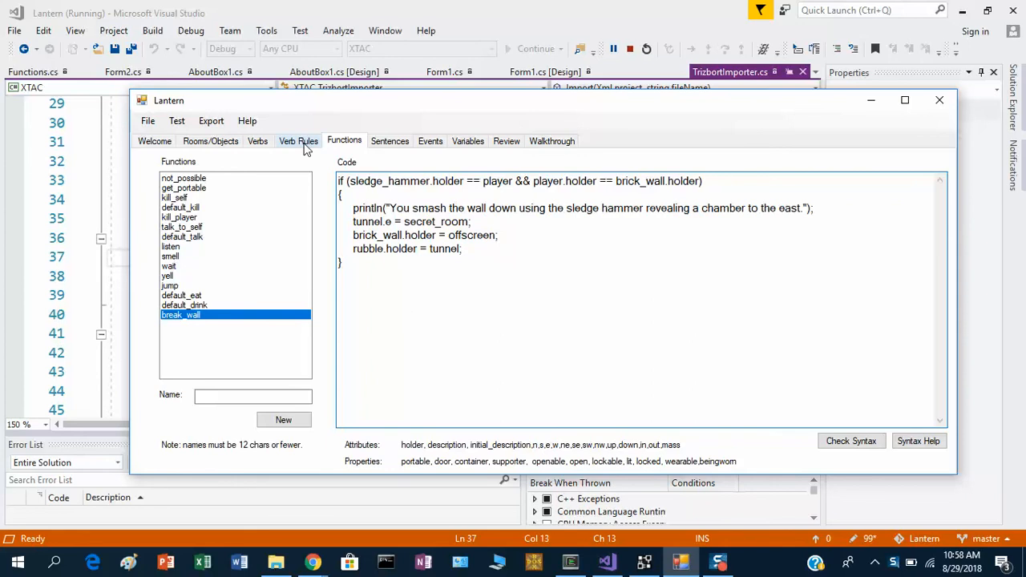
Add break as a new user verb.
left_click(263, 141)
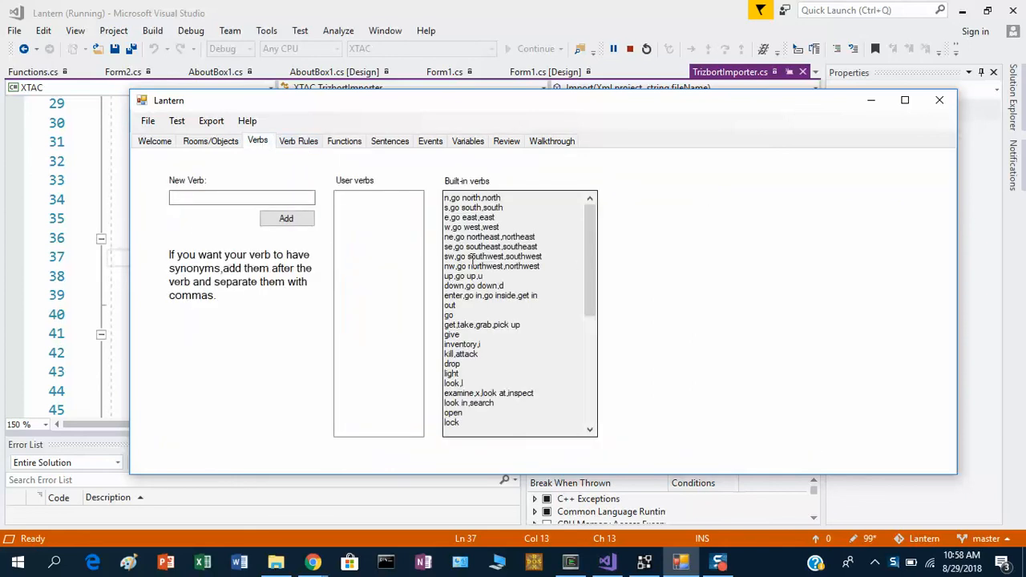
mouse_move(588, 245)
left_mouse_down()
mouse_move(594, 362)
mouse_move(594, 250)
left_mouse_up()
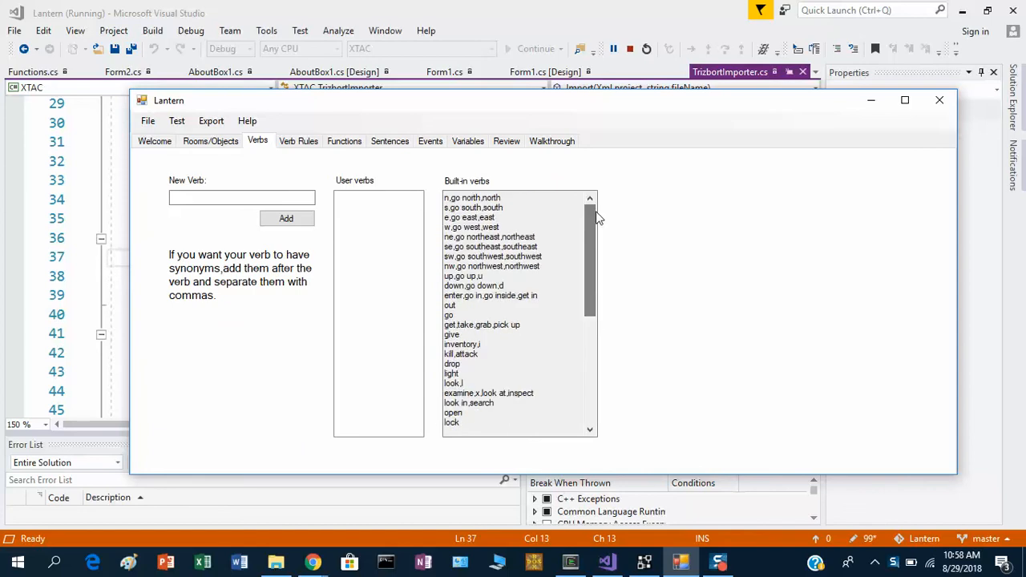
left_click(248, 196)
type("break")
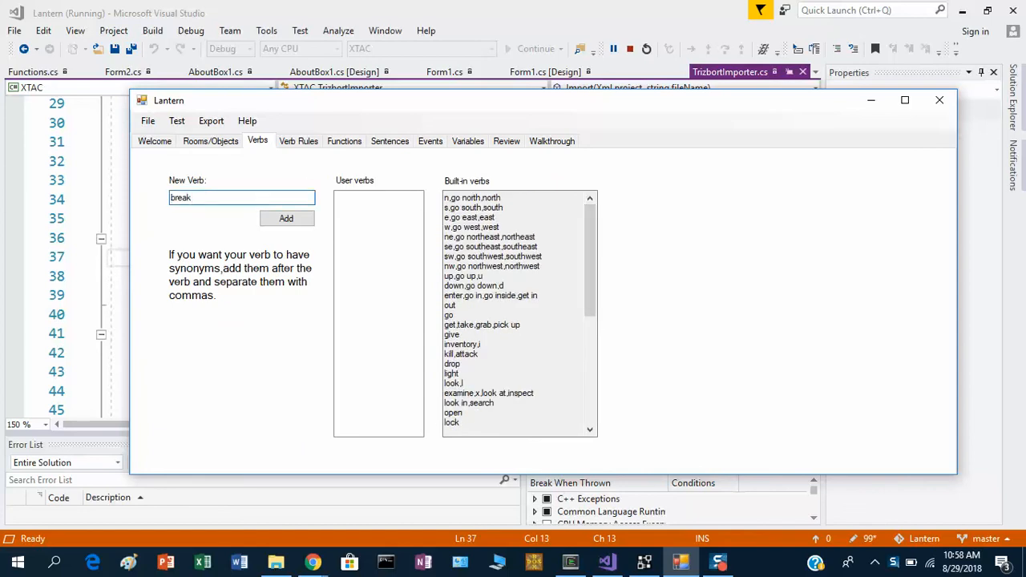
left_click(287, 219)
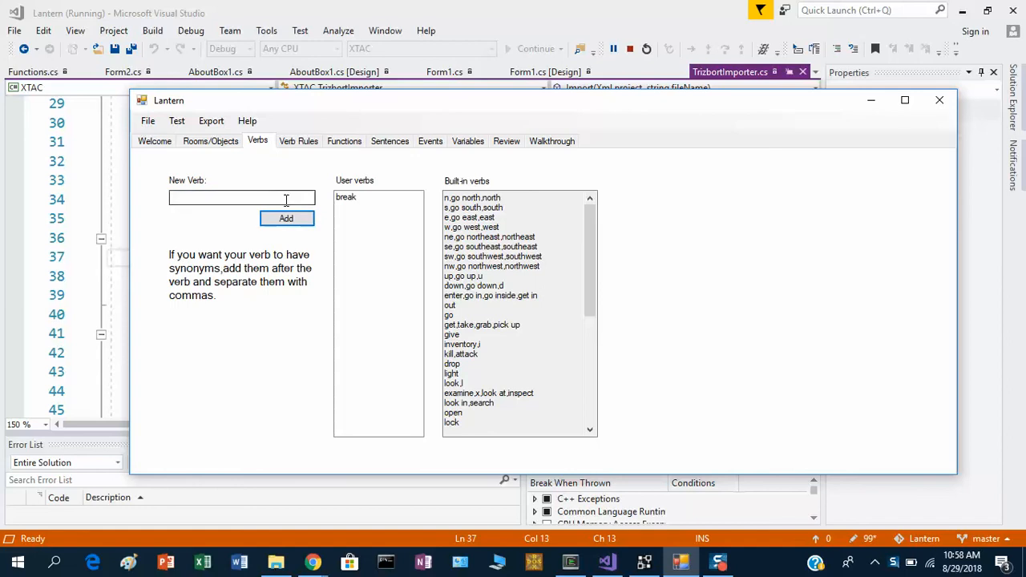
Add hit as a second user verb.
left_click_drag(595, 227, 589, 197)
left_click(203, 196)
type("hit")
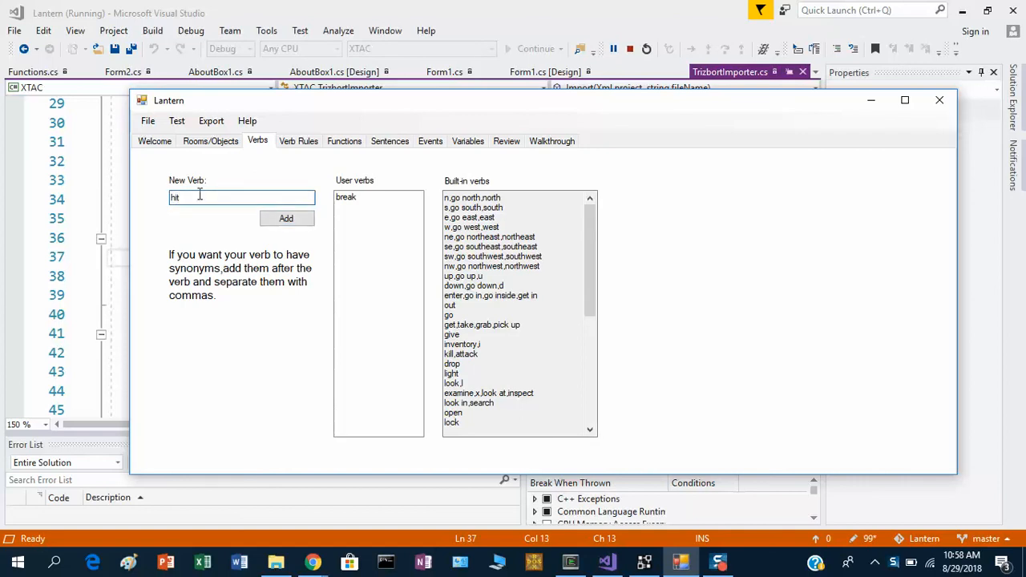
left_click(276, 220)
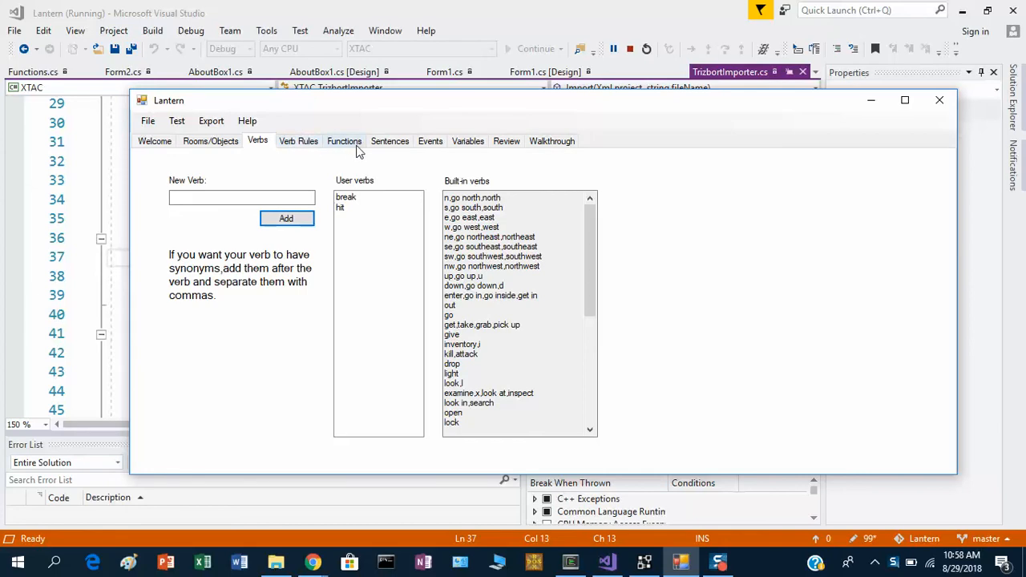
Start a new sentence with the verb break and the object brick_wall.
left_click(390, 141)
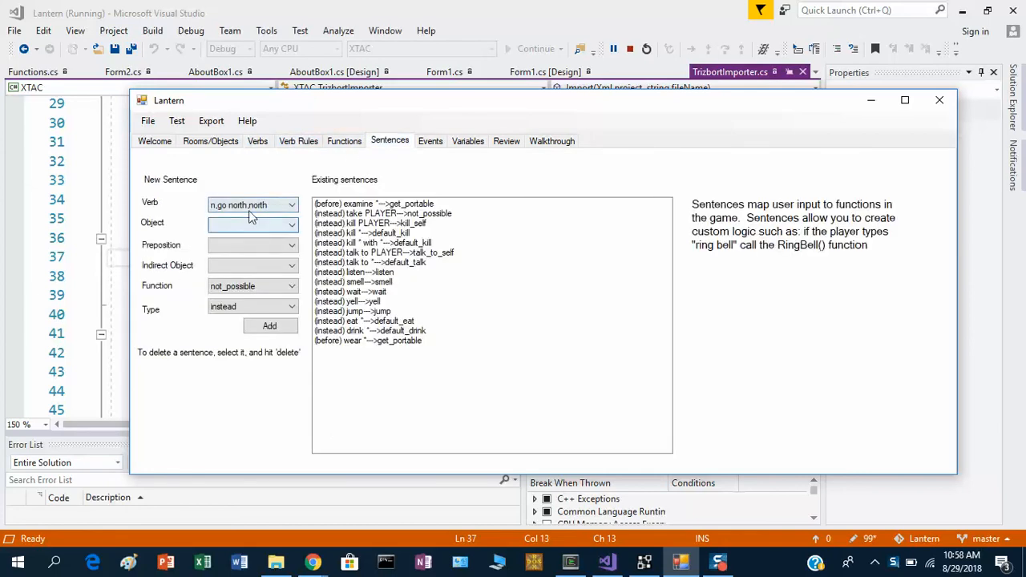
left_click(248, 204)
scroll(288, 368, "down", 5)
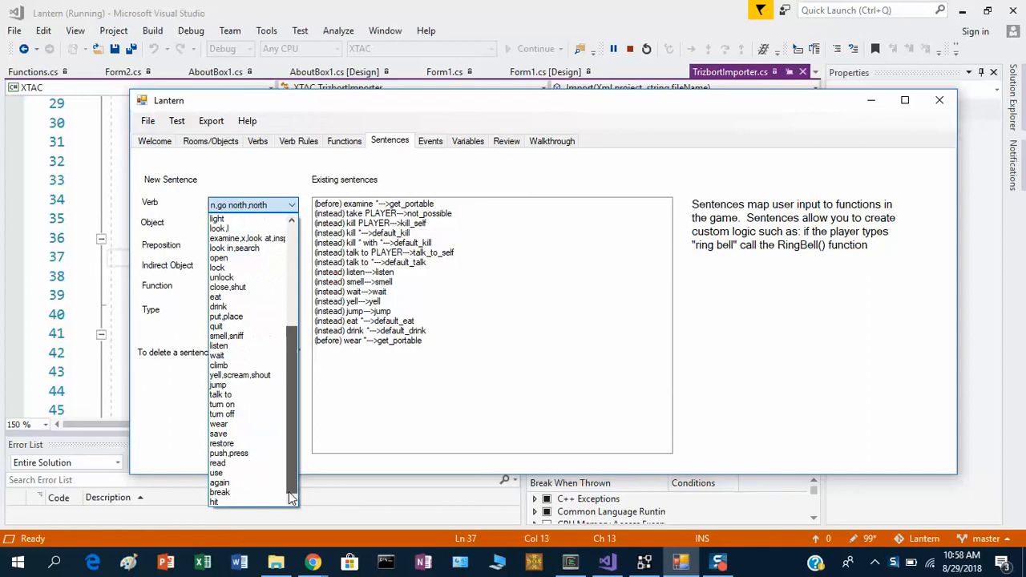
left_click(277, 485)
left_click(265, 225)
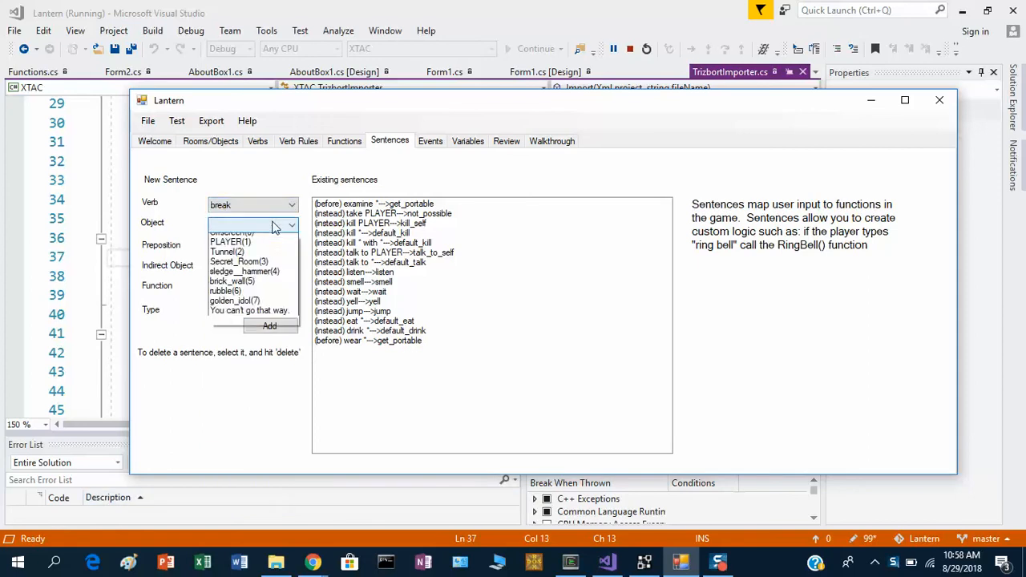
left_click(252, 298)
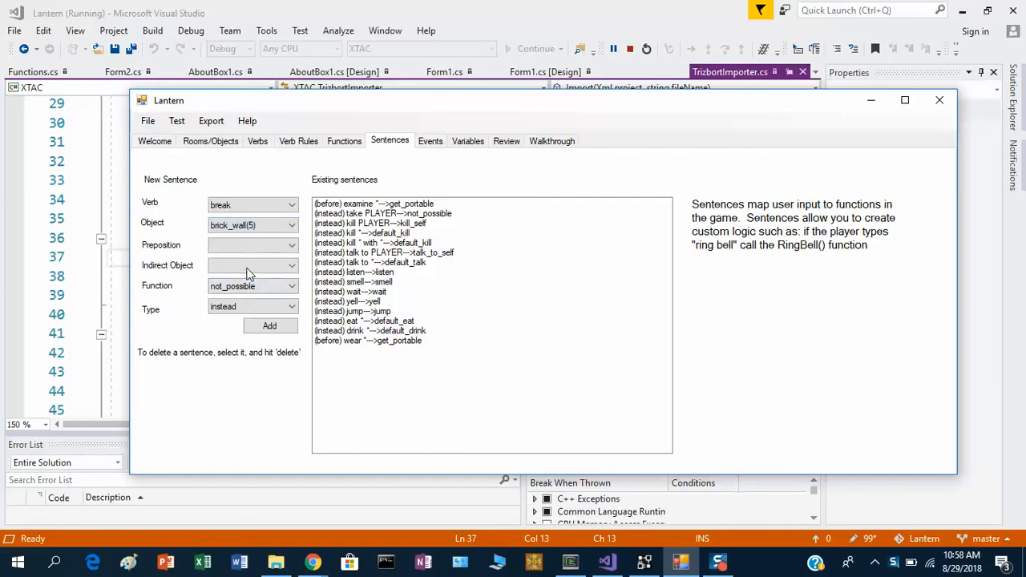
Complete the sentence with the preposition with, indirect object sledge__hammer and function break_wall, and add it as an instead sentence.
left_click(265, 245)
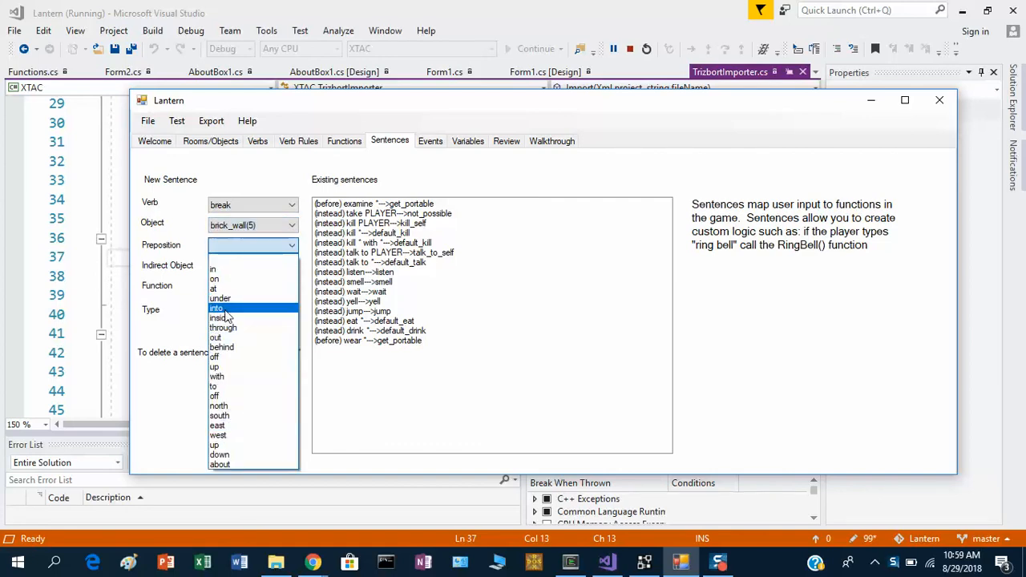
left_click(224, 376)
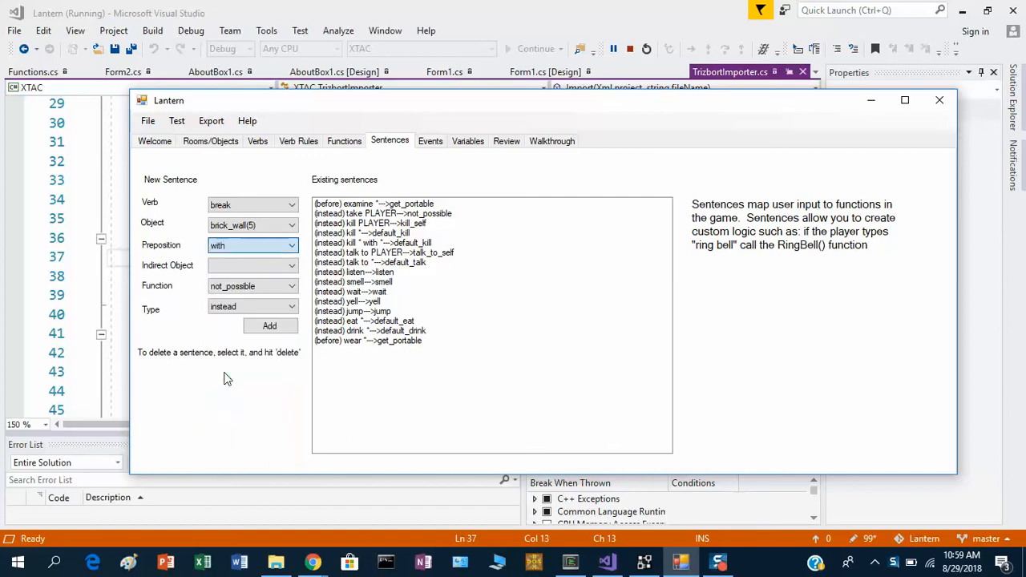
left_click(235, 266)
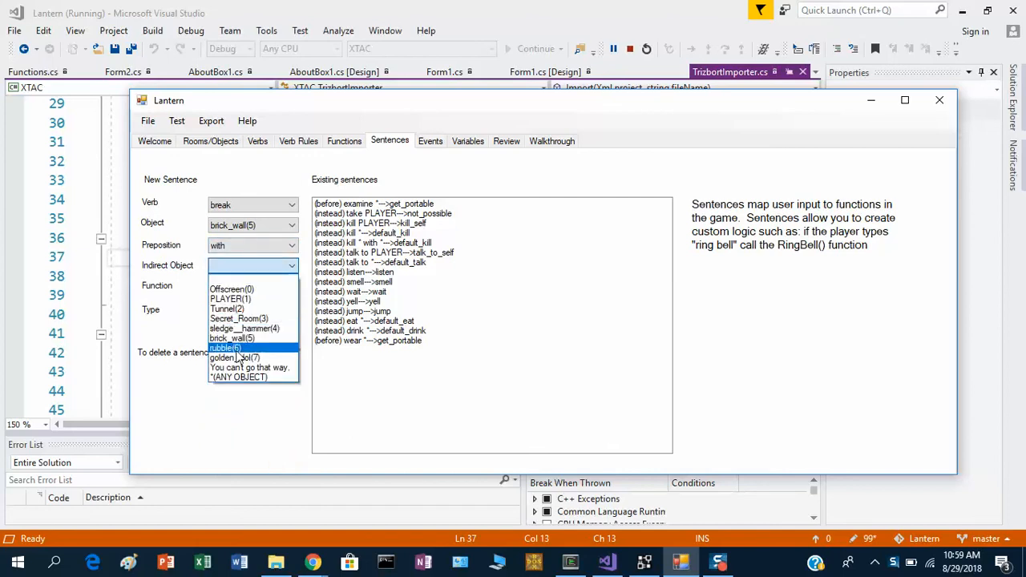
left_click(231, 329)
left_click(241, 286)
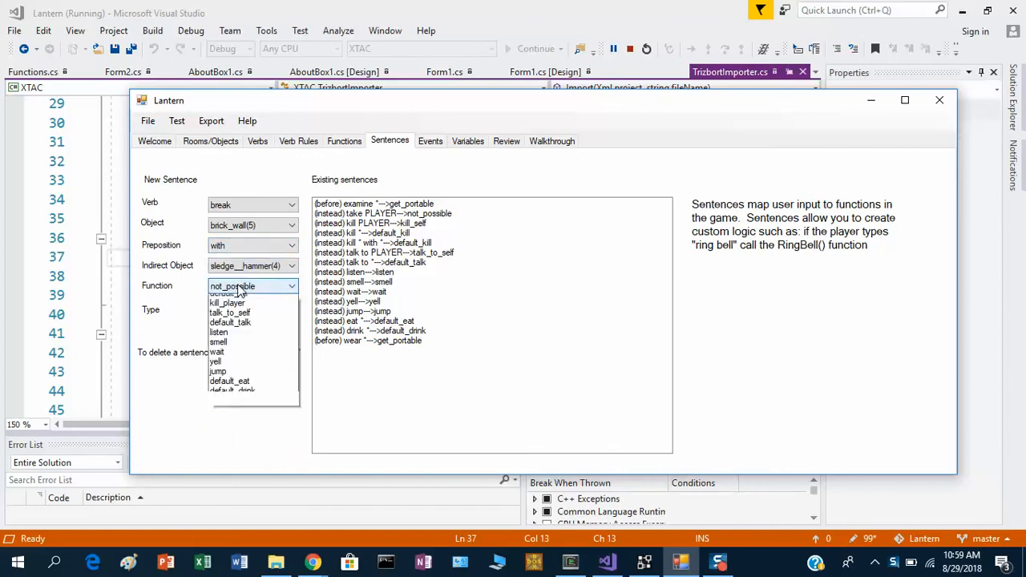
left_click(241, 437)
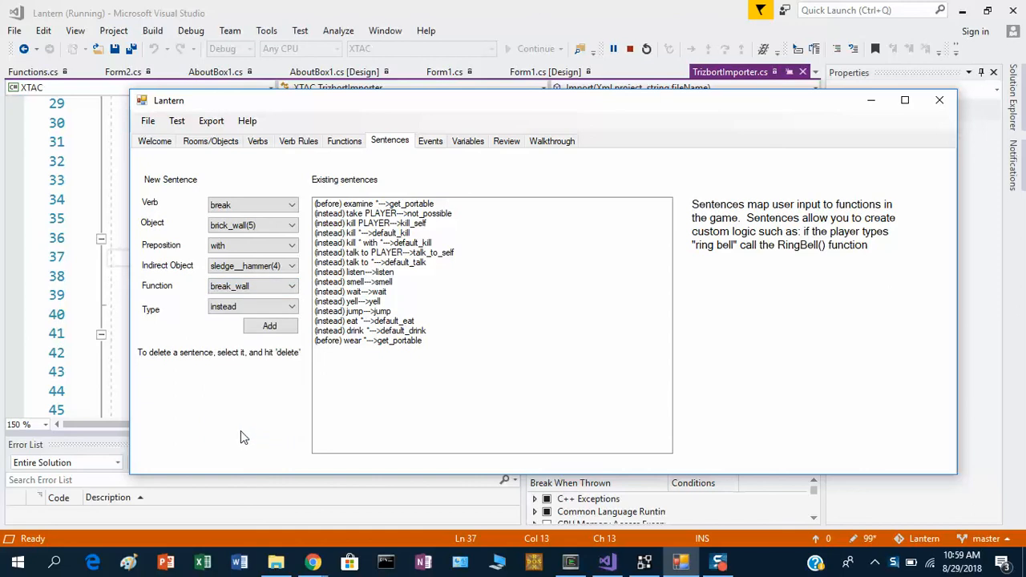
left_click(267, 328)
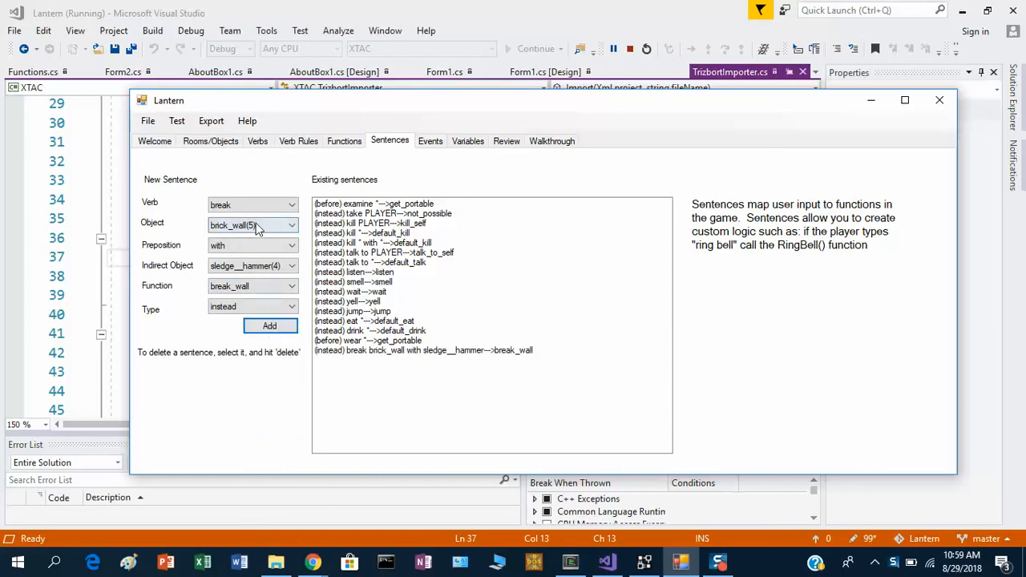
Add a matching instead sentence for hit brick_wall with sledge__hammer that calls break_wall.
left_click(264, 205)
left_click(241, 502)
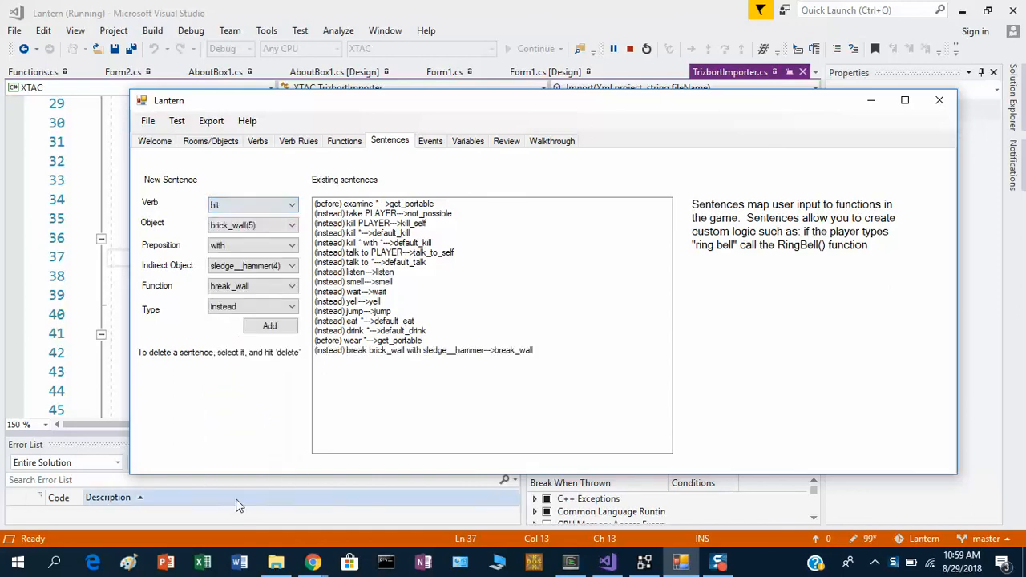
left_click(272, 327)
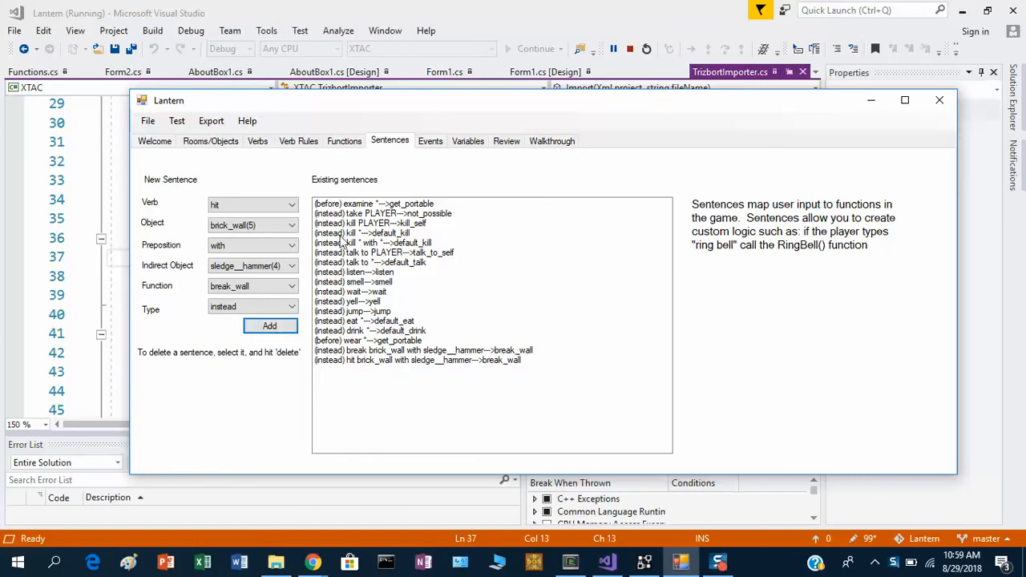
Clear the preposition and indirect object, and add the sentence hit brick_wall calling break_wall.
left_click(270, 246)
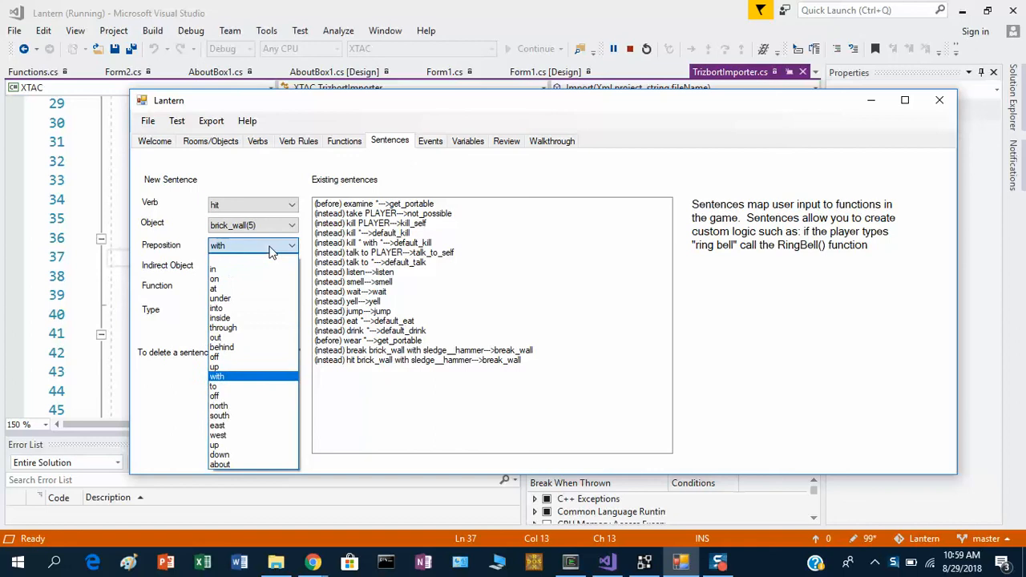
left_click(267, 256)
left_click(253, 269)
left_click(252, 279)
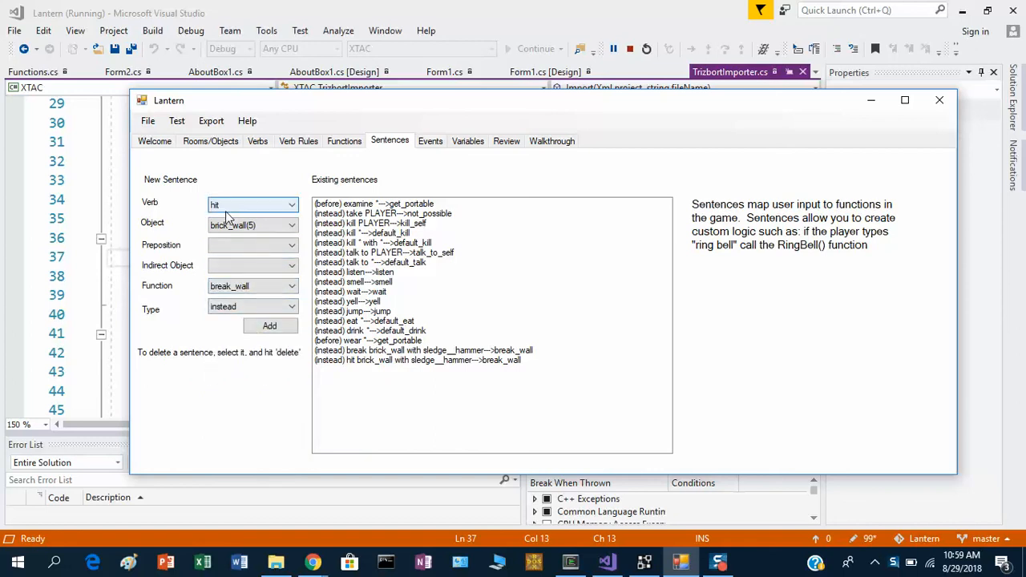
left_click(268, 327)
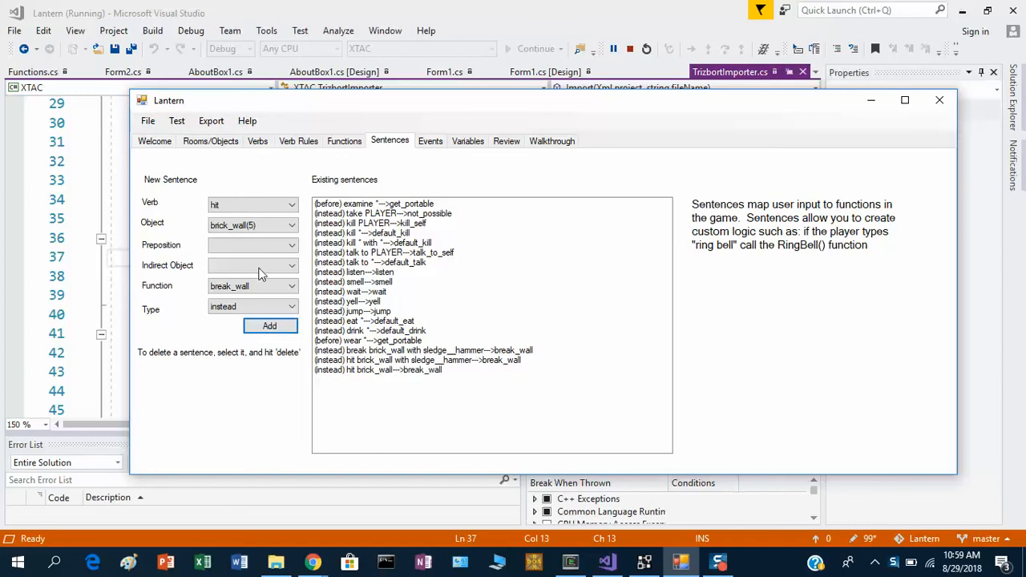
Add the sentence break brick_wall, without preposition or indirect object, calling break_wall.
left_click(258, 208)
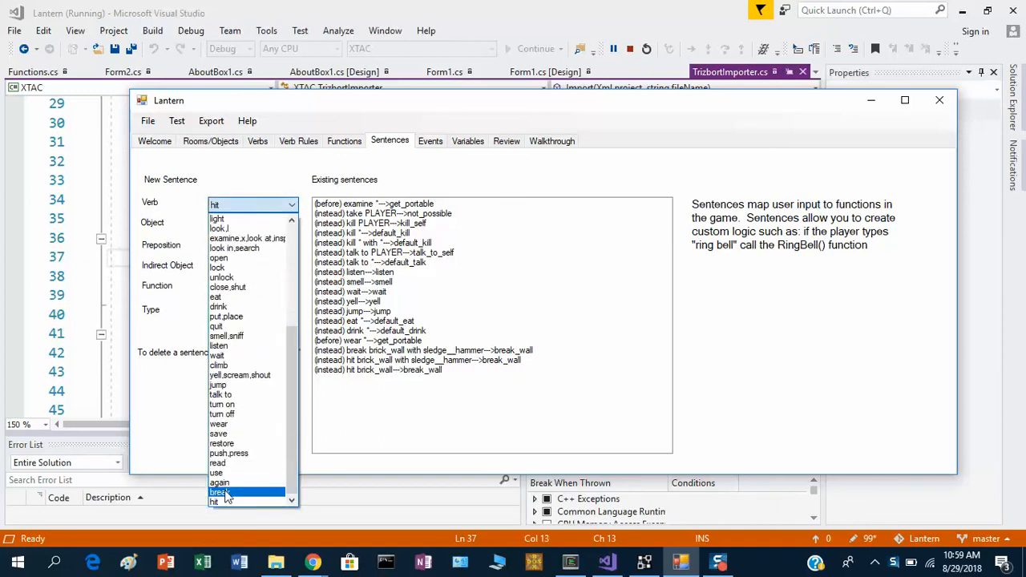
left_click(245, 491)
left_click(267, 329)
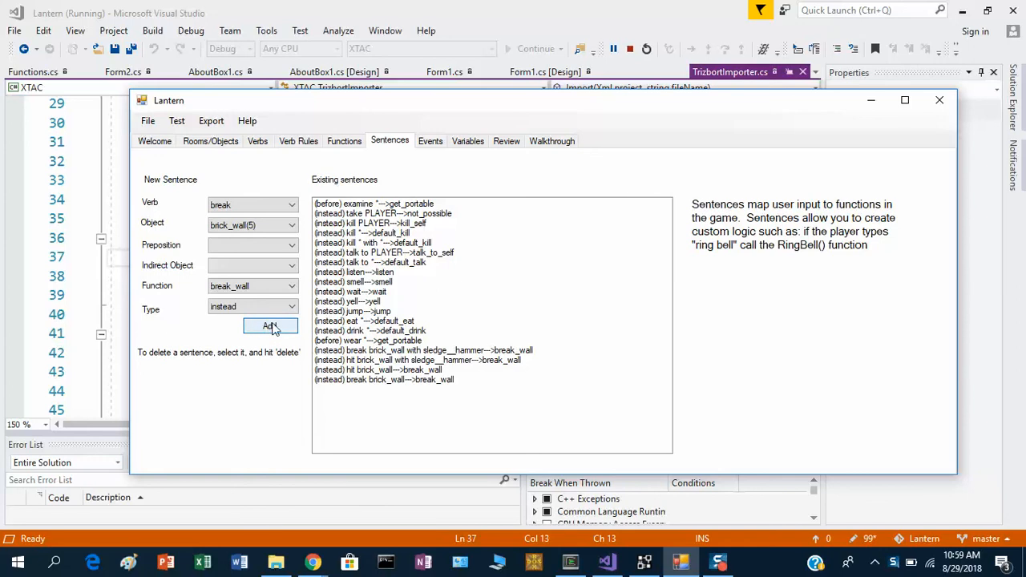
Review the break_wall code and the object list, run the game test, and read and close the exception information.
left_click(346, 142)
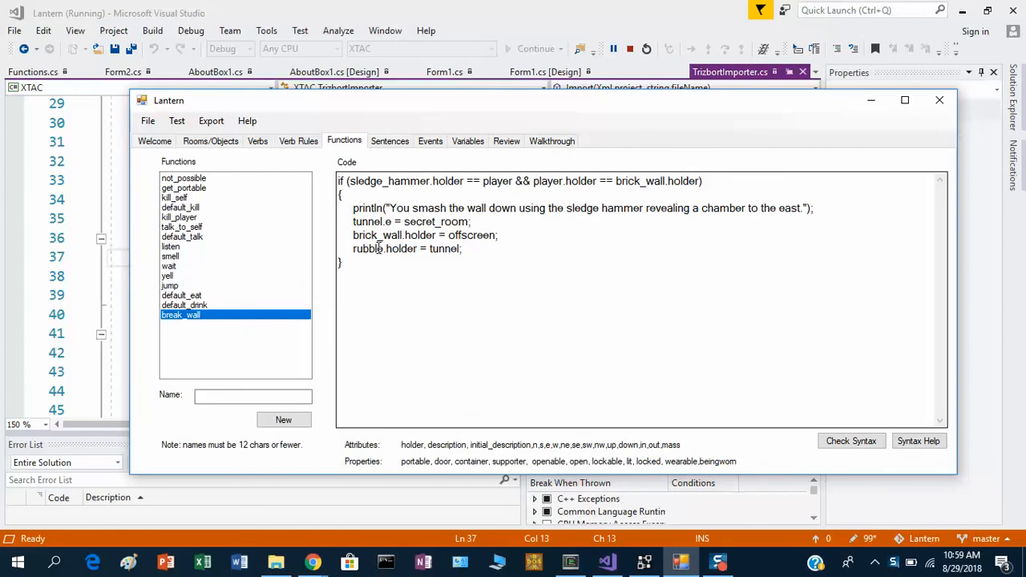
left_click(210, 145)
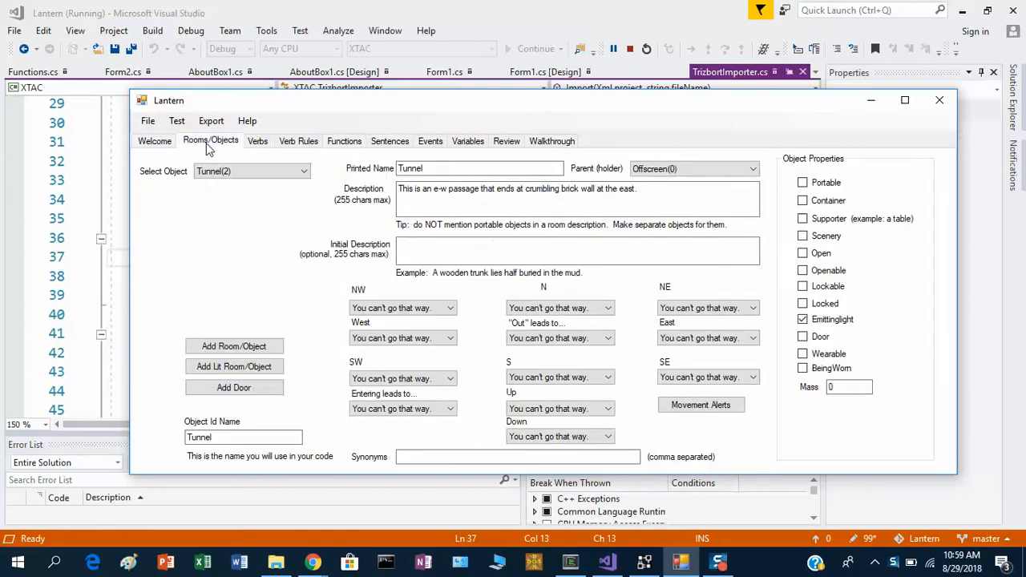
left_click(240, 171)
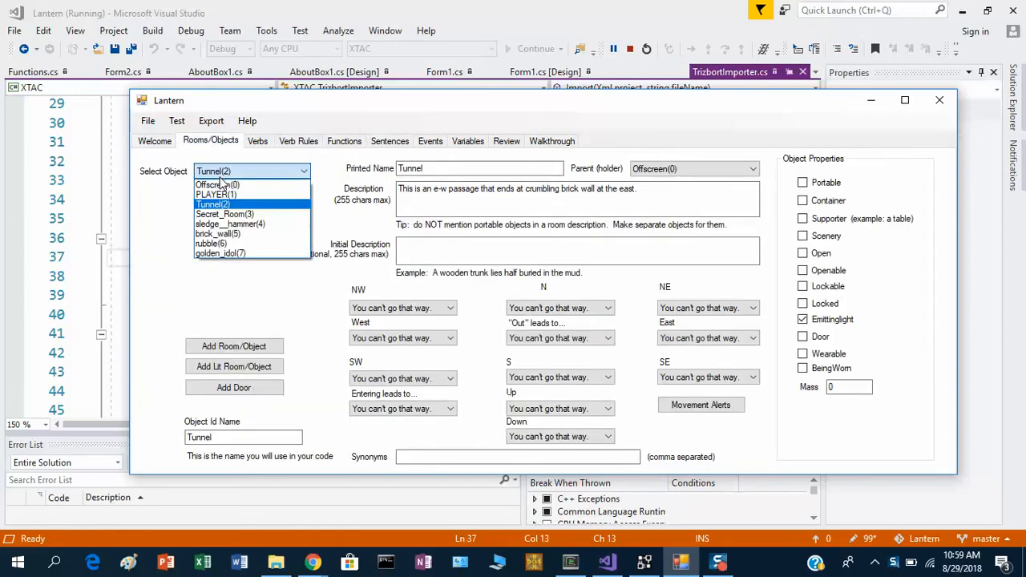
left_click(178, 123)
left_click(180, 126)
left_click(189, 140)
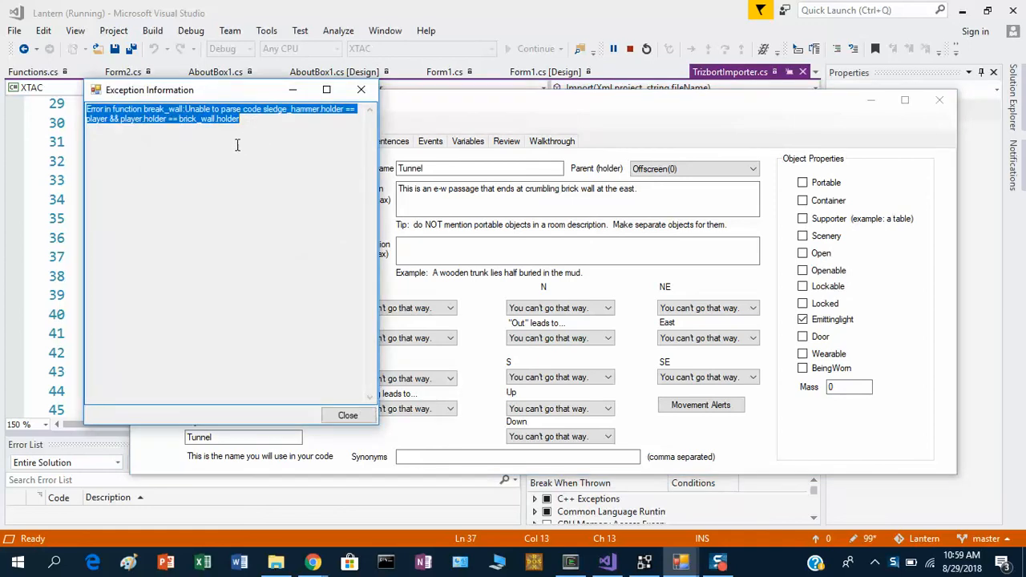
left_click(250, 138)
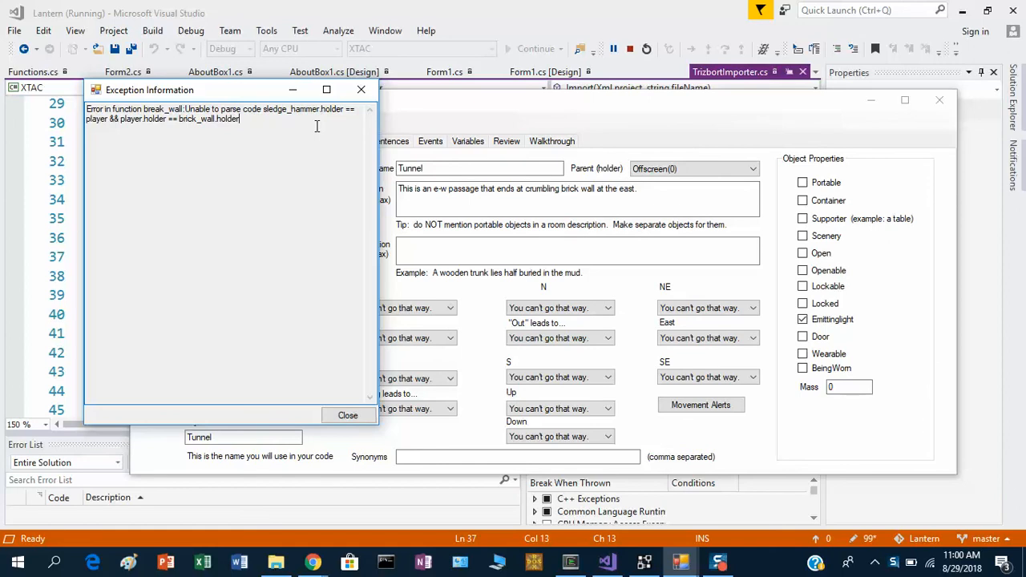
left_click(361, 89)
Correct the hammer object's printed name to "sledge hammer" and its object ID name to sledge_hammer.
left_click(293, 168)
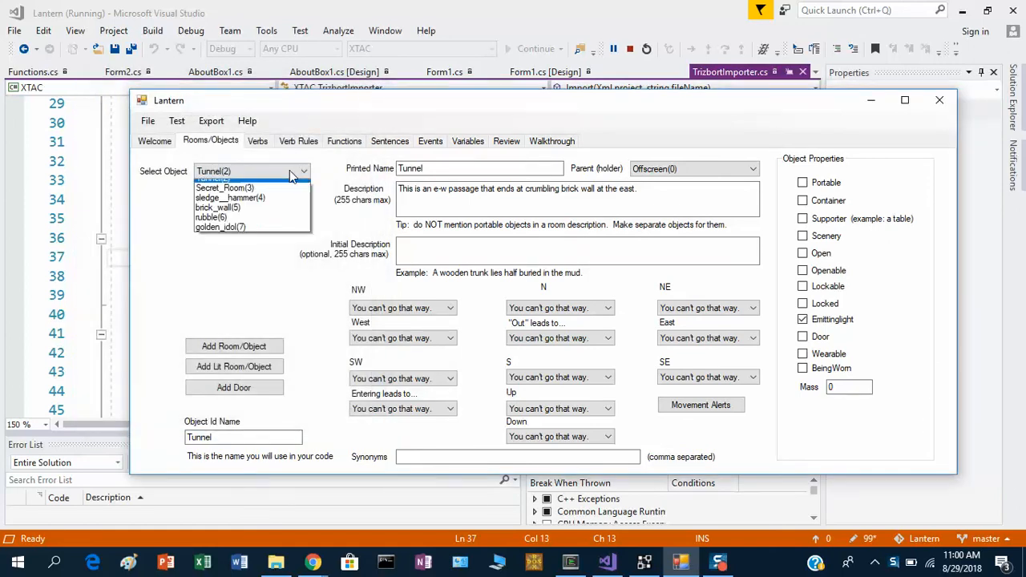
left_click(225, 224)
left_click(423, 168)
key("BackSpace")
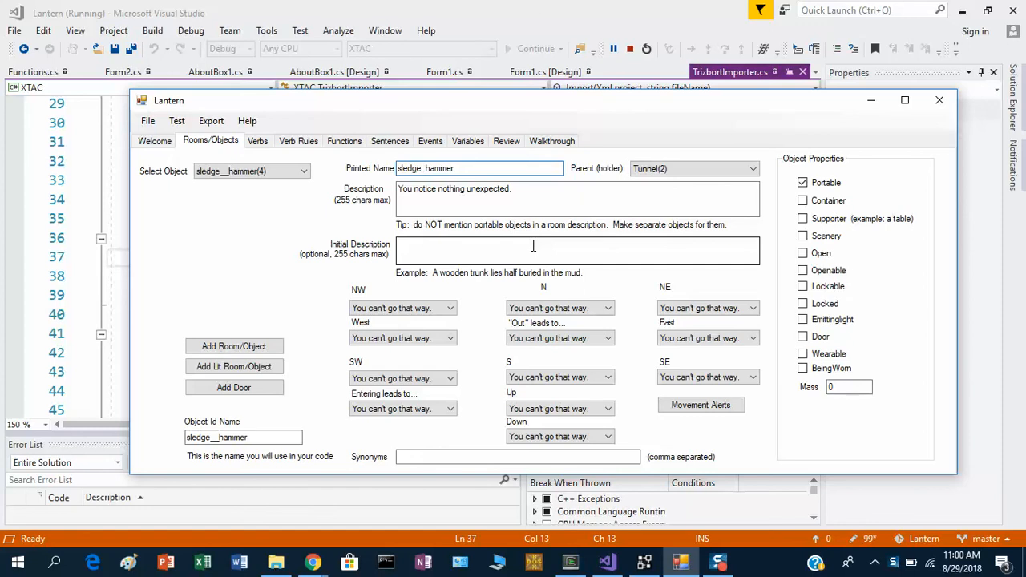
key("BackSpace")
left_click(223, 438)
key("BackSpace")
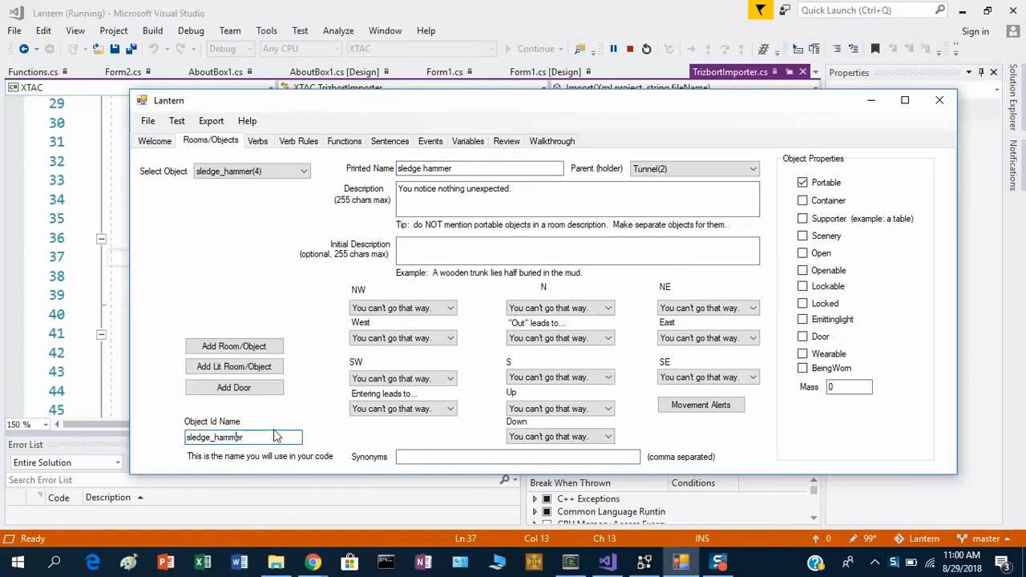
Run the game test and enter the commands take hammer, look and x wall.
left_click(176, 121)
left_click(200, 143)
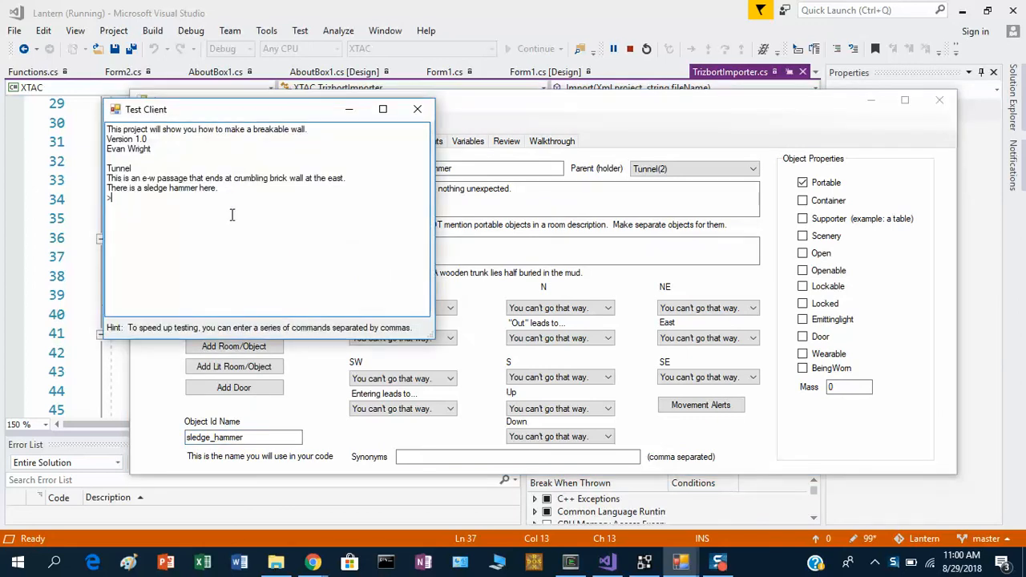
type("take hammer")
key("Return")
type("look")
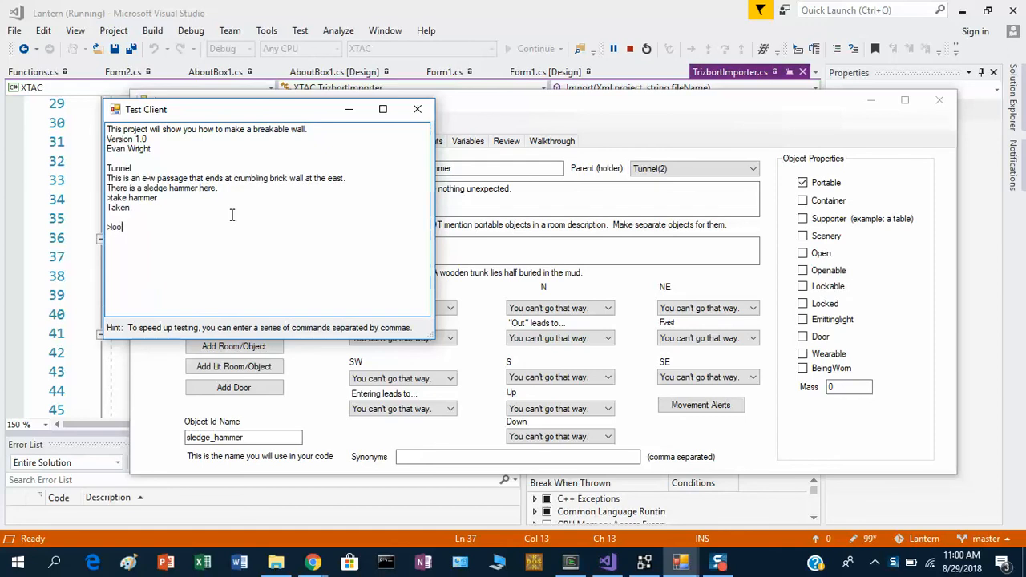
key("Return")
type("x wall")
key("Return")
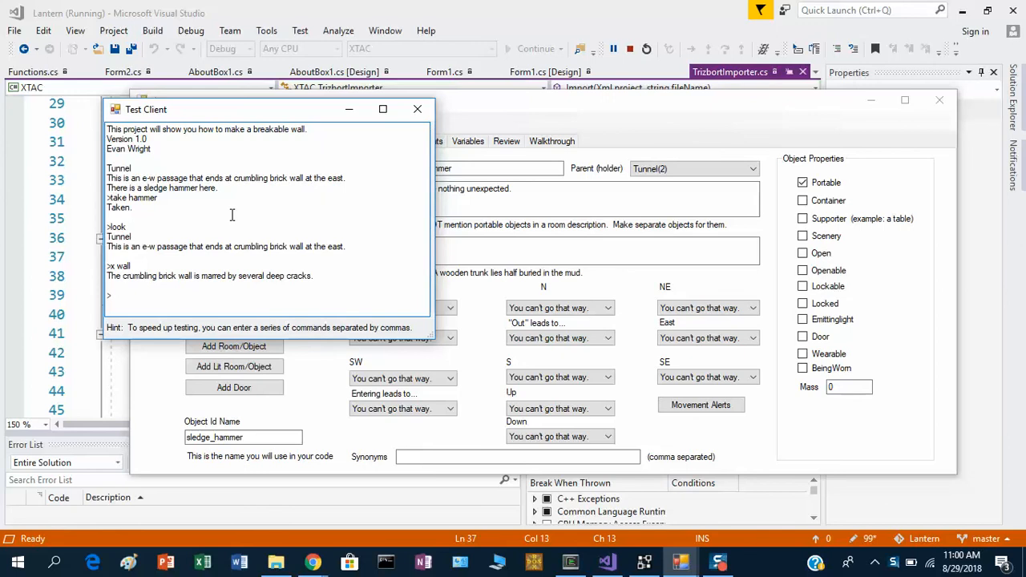
Enter break wall with hammer and look, and check how the tunnel description mentions the brick wall.
type("break wall with hammer")
key("Return")
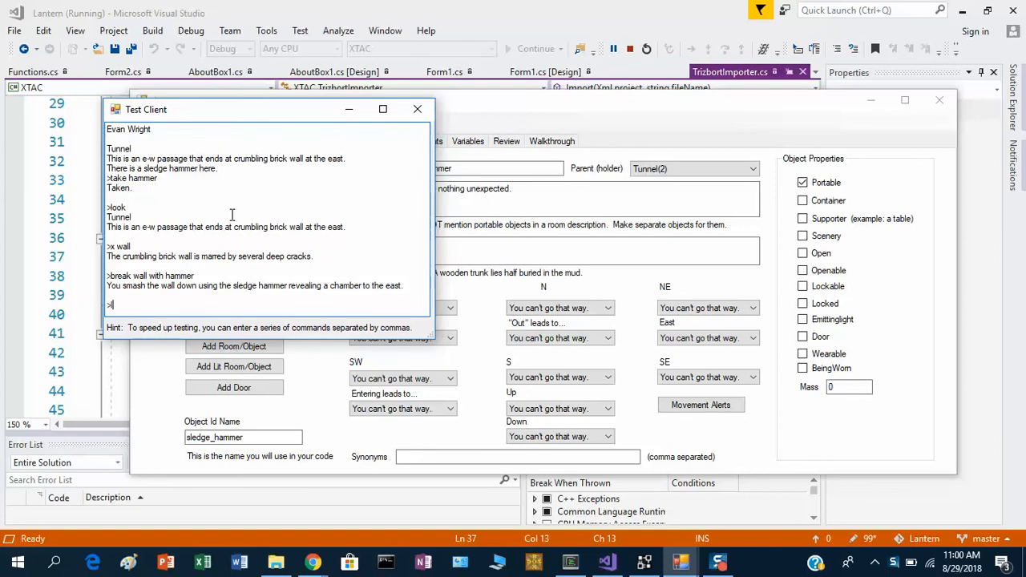
type("look")
key("Return")
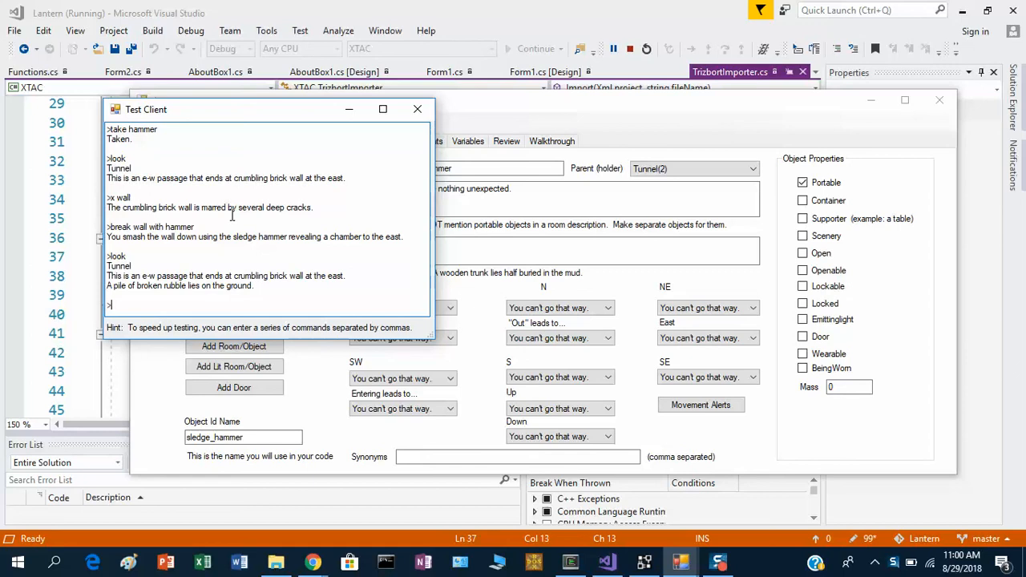
left_click_drag(302, 275, 360, 276)
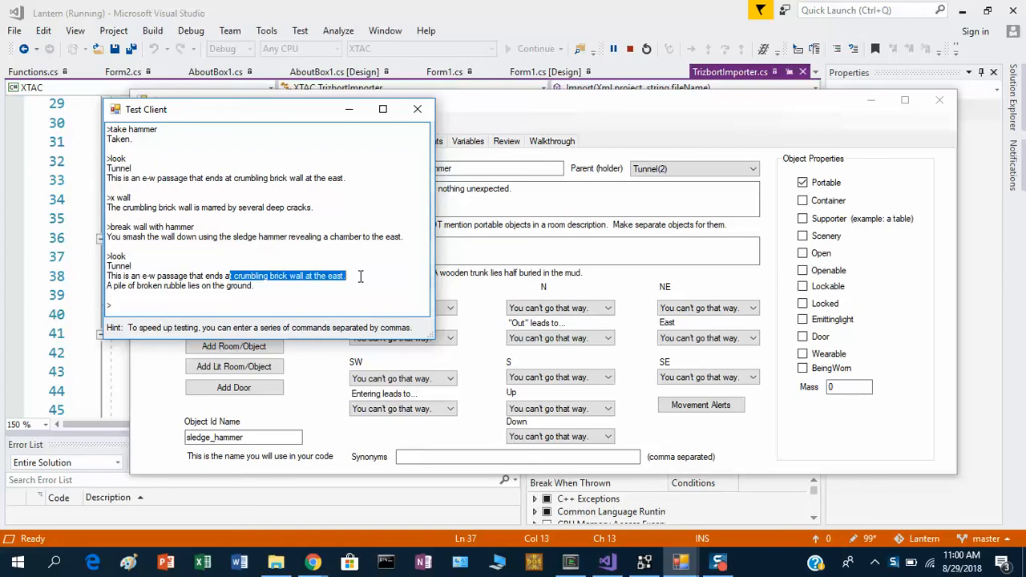
left_click(353, 255)
Go east in the test game, and check the room's exits by entering w, e, w and e.
type("e")
key("Return")
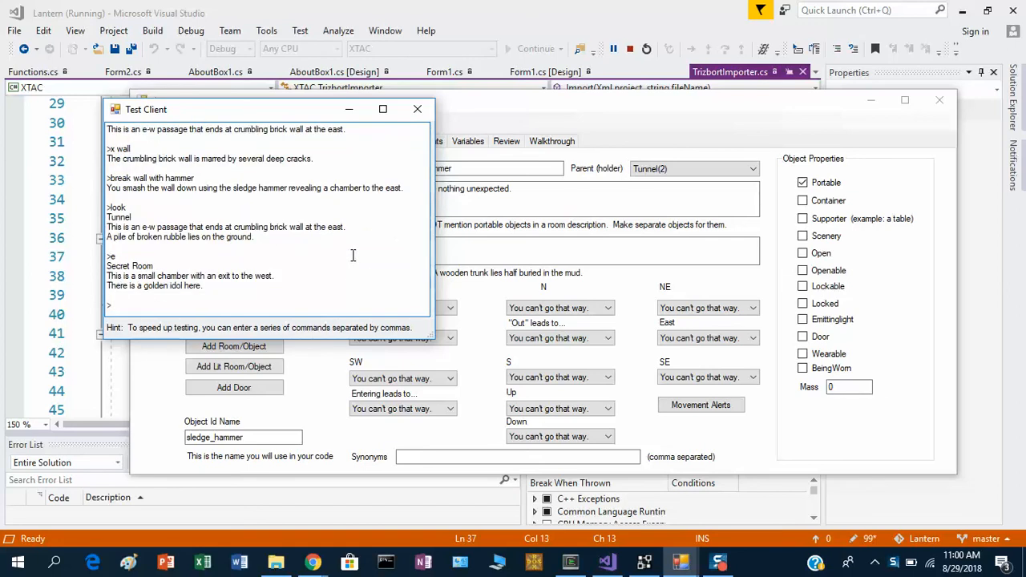
type("w")
key("Return")
type("e")
key("Return")
type("w")
key("Return")
type("e")
Take the idol, list the inventory with i, and close the test client.
key("Return")
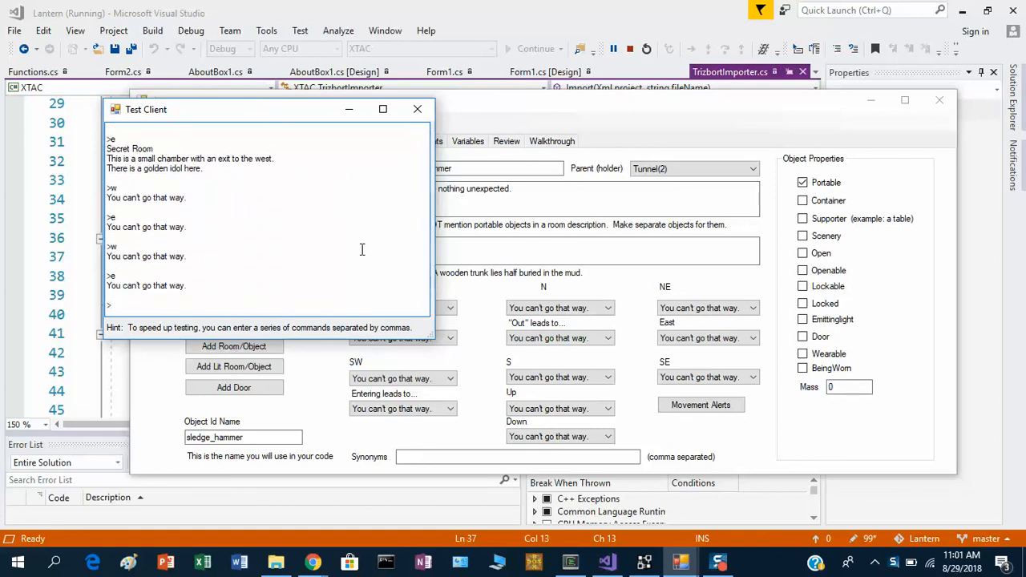
left_click(359, 186)
type("take idol")
key("Return")
type("i")
key("Return")
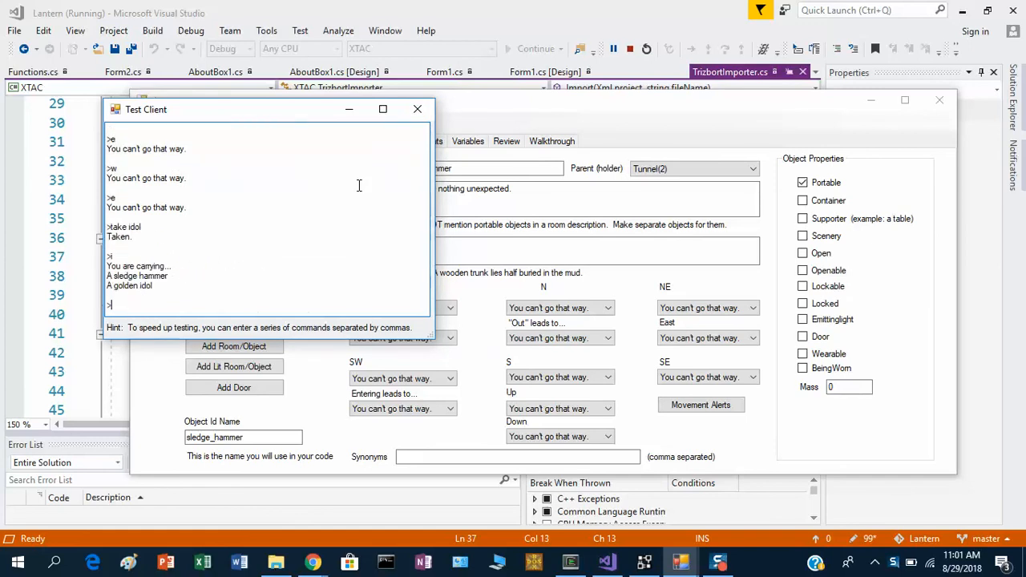
left_click(417, 109)
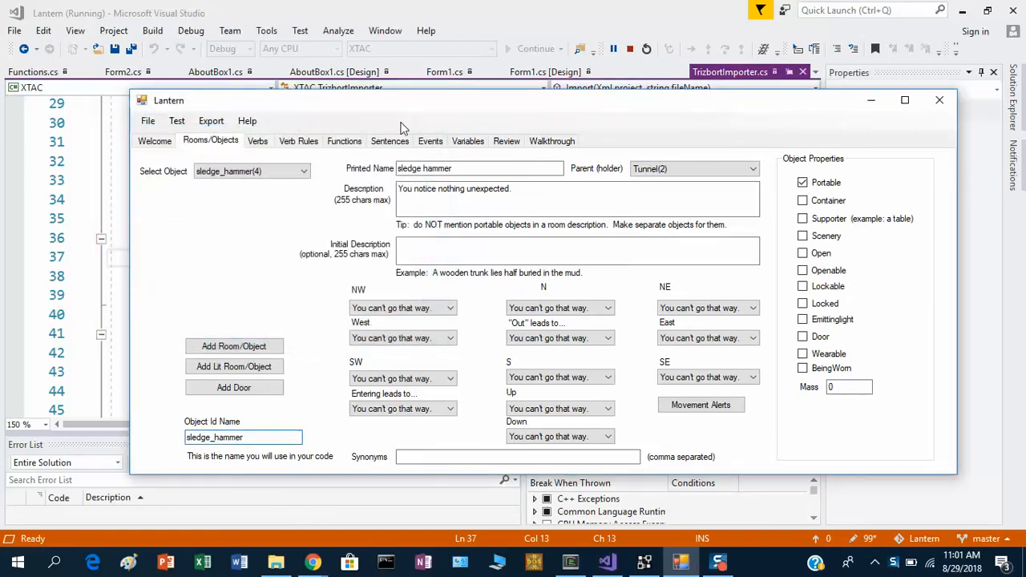
Set the west exit of Secret_Room to Tunnel(2).
left_click(294, 170)
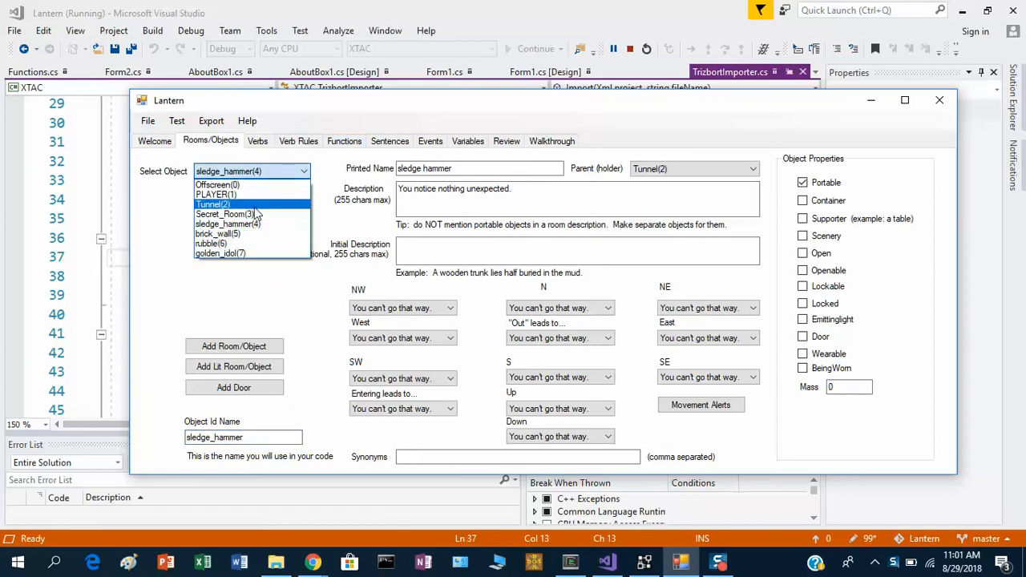
left_click(254, 216)
left_click(362, 337)
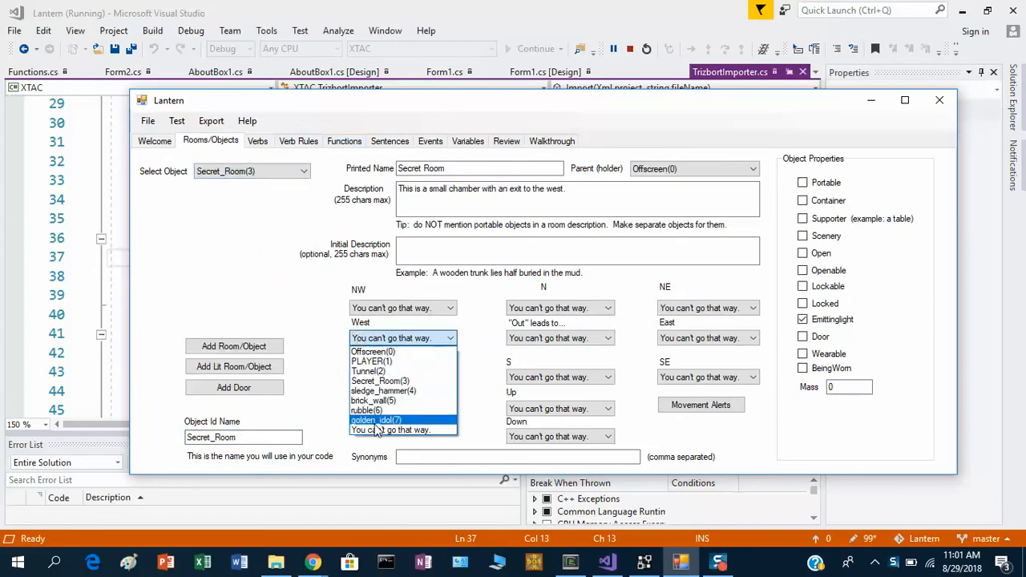
left_click(371, 372)
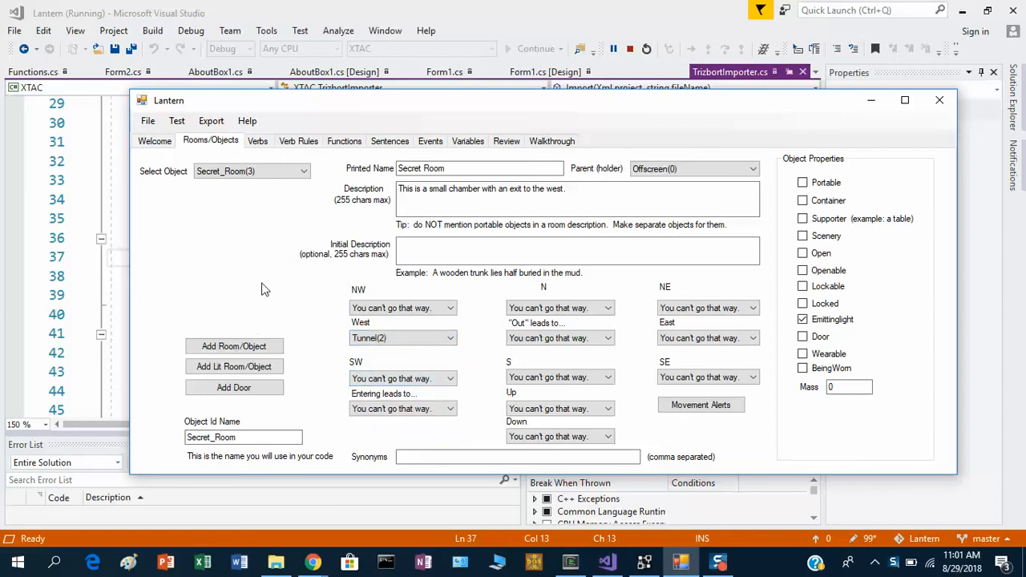
Add the line tunnel.description = "This is an e-w tunnel."; after the rubble line in the break_wall function.
left_click(355, 143)
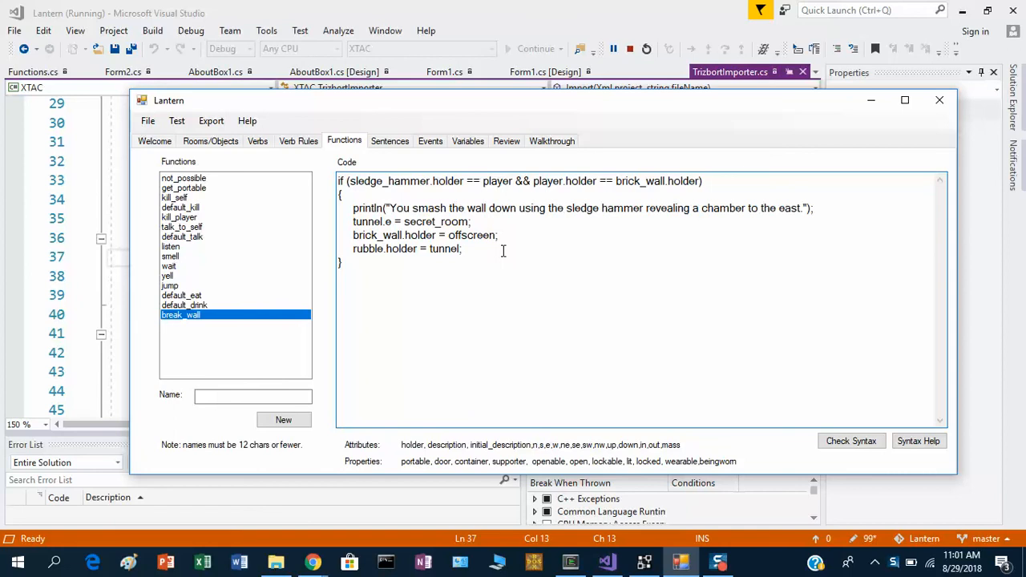
key("Return")
type("tunnel.description = \"This is")
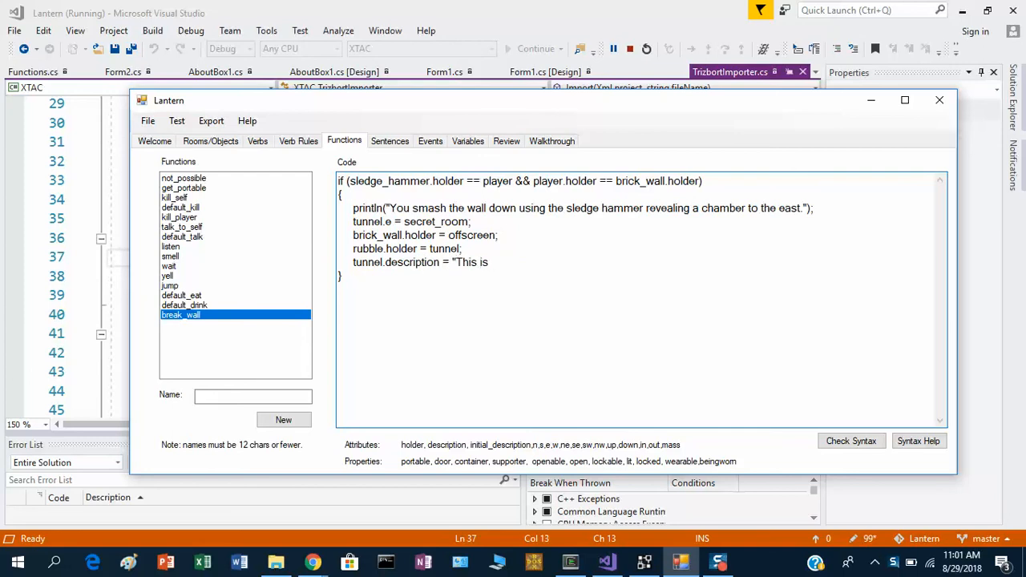
type("an e-w tunnel.\");")
key("BackSpace")
key("BackSpace")
left_click(211, 227)
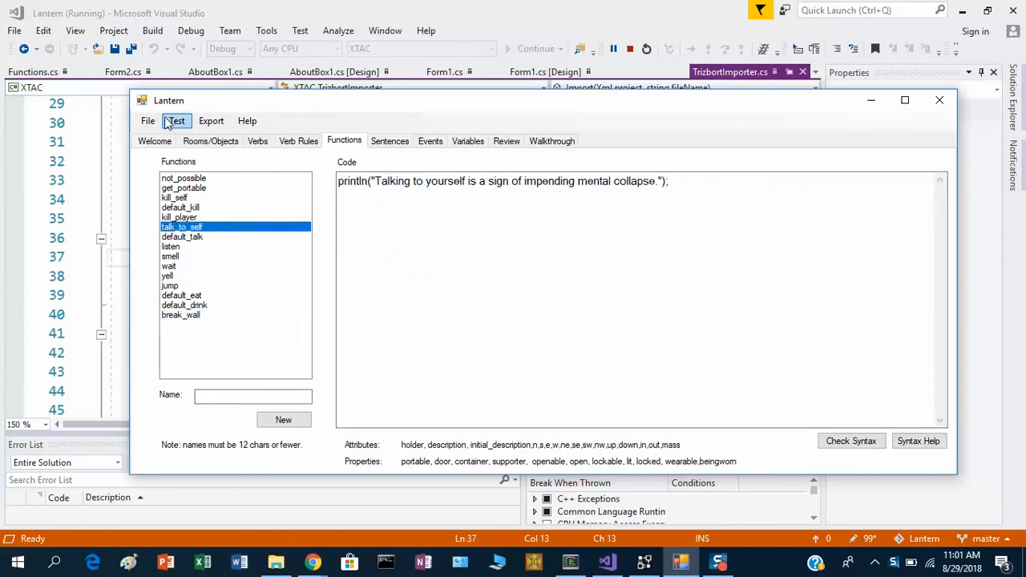
Save the project and start a new game test.
left_click(148, 121)
left_click(168, 188)
left_click(178, 122)
left_click(188, 139)
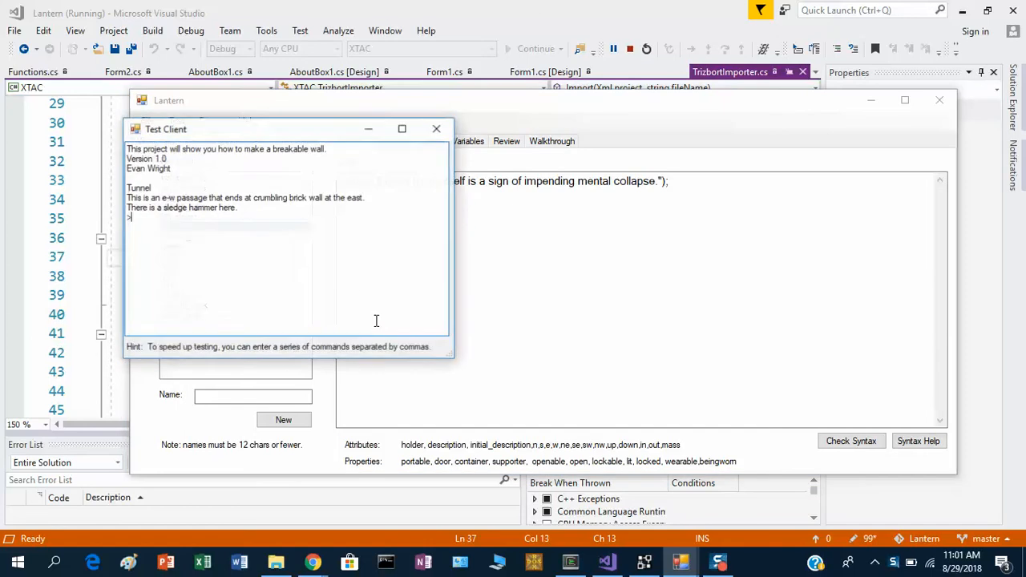
Enter take hammer, look and break wall in the test game.
type("take hammer")
key("Return")
type("look")
key("Return")
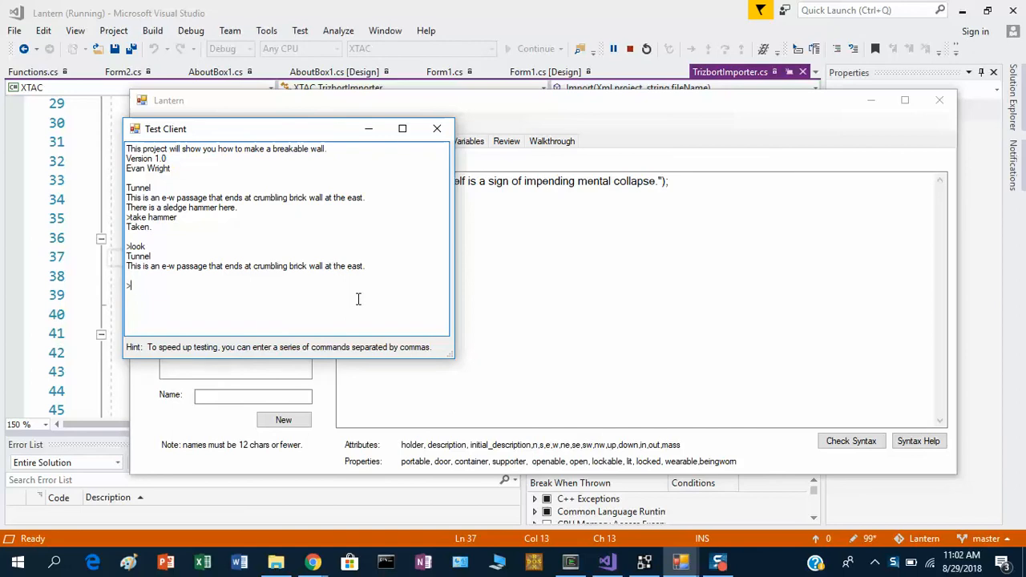
type("break wall")
key("Return")
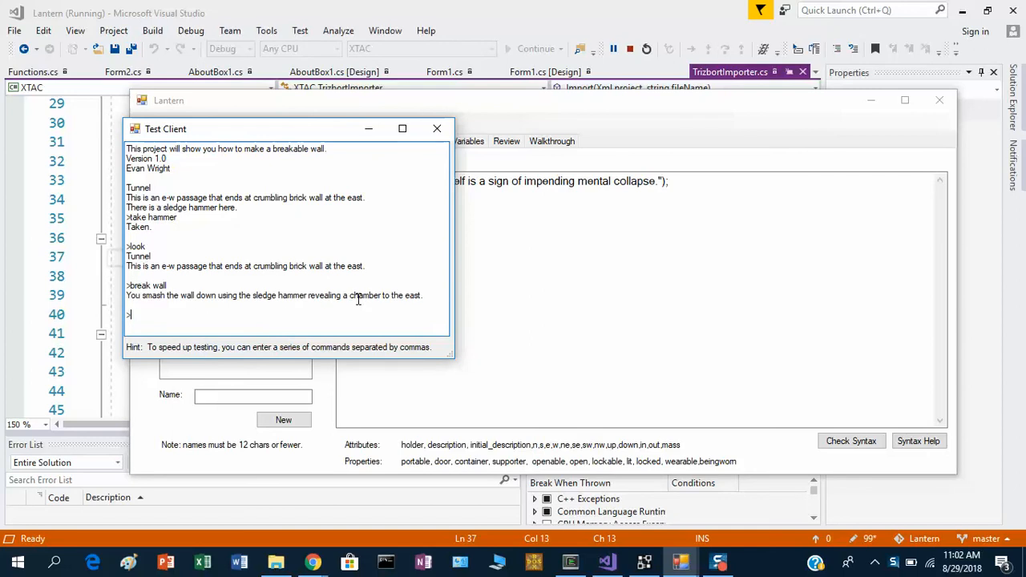
Look at the tunnel's description after breaking the wall, and go east.
type("e")
key("BackSpace")
type("look")
key("Return")
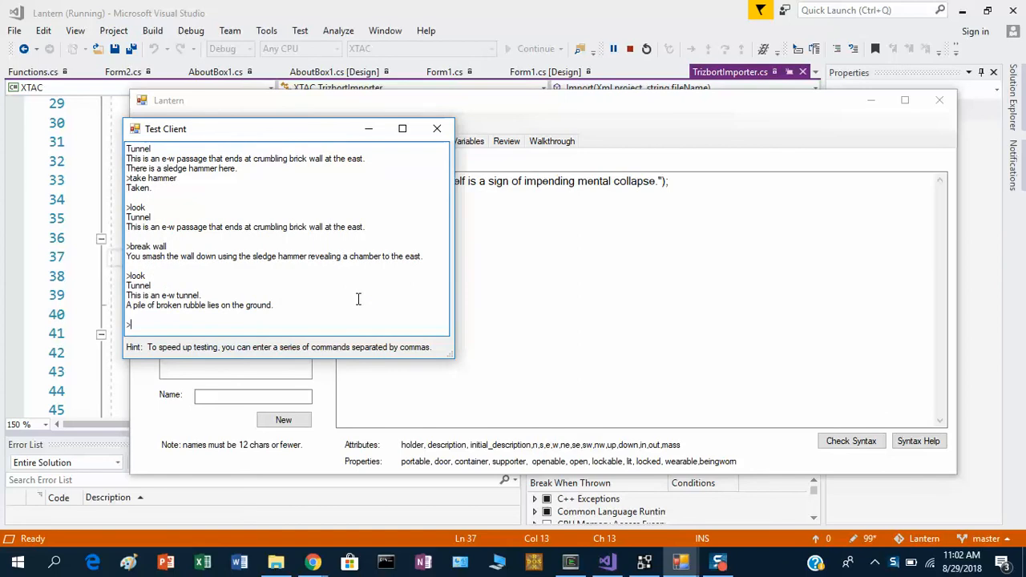
type("e")
key("Return")
Take the idol, list the inventory with i, and go back west to the tunnel.
type("take")
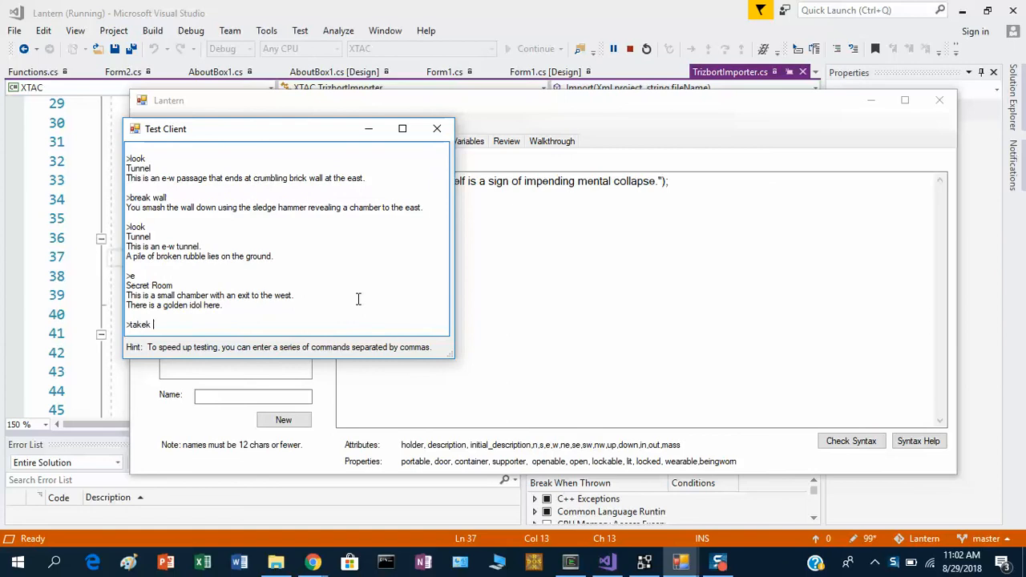
type(" idol")
key("Return")
type("i")
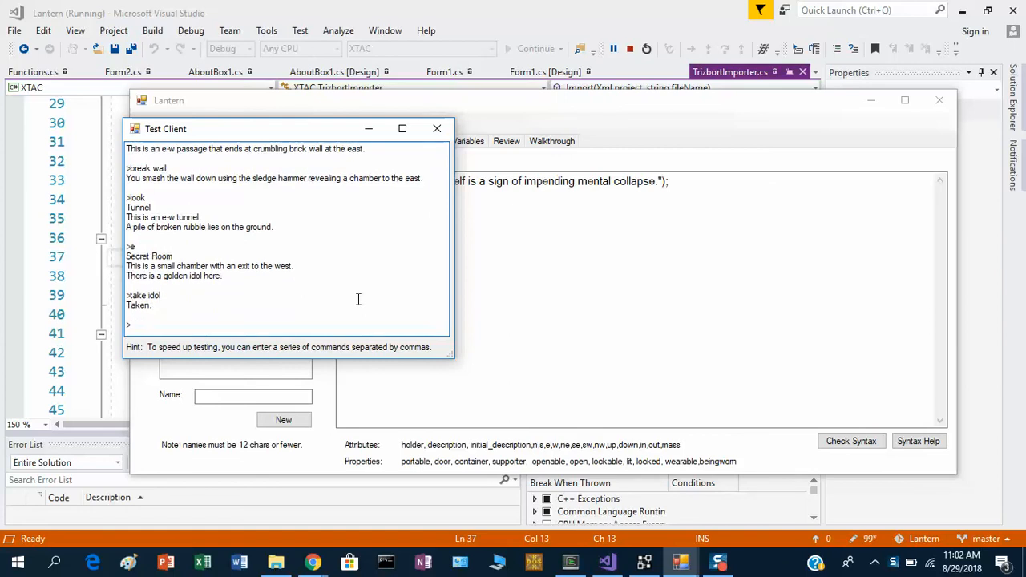
key("Return")
type("w")
key("Return")
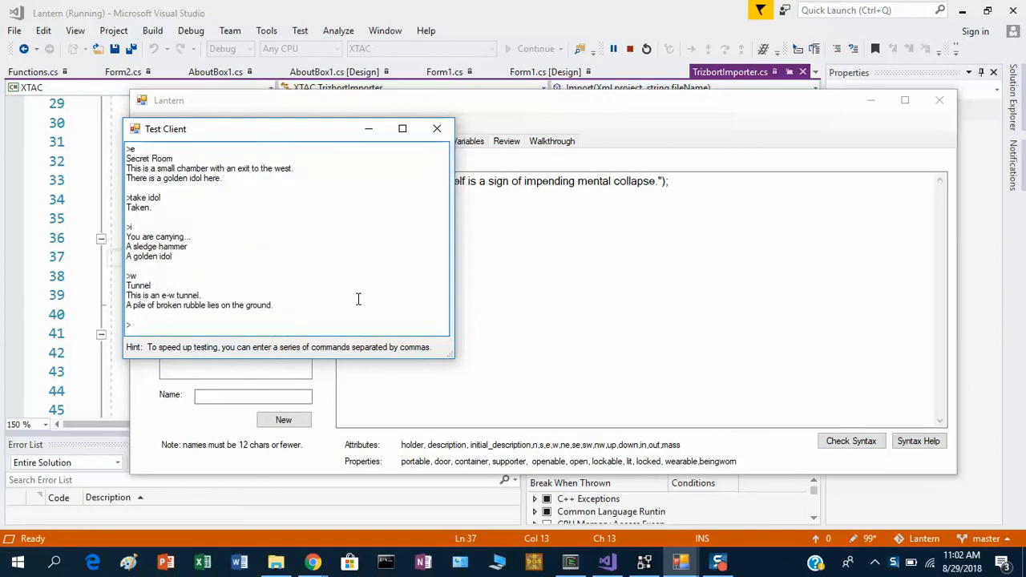
Enter x brixks, x rubble and take rubble in the test game, and close the test client.
type("x brixks")
key("Return")
type("x rubble")
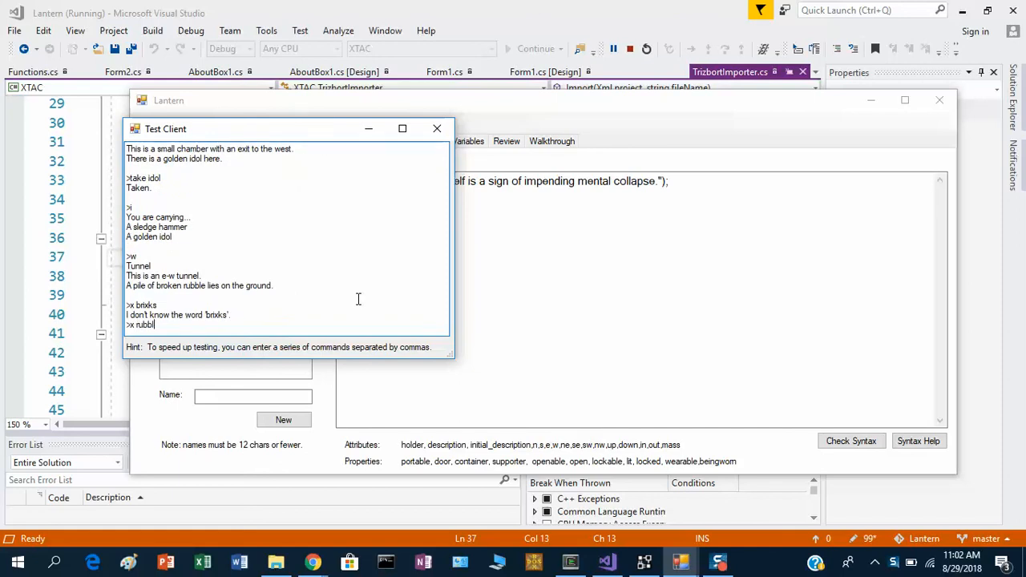
key("Return")
type("take ruun")
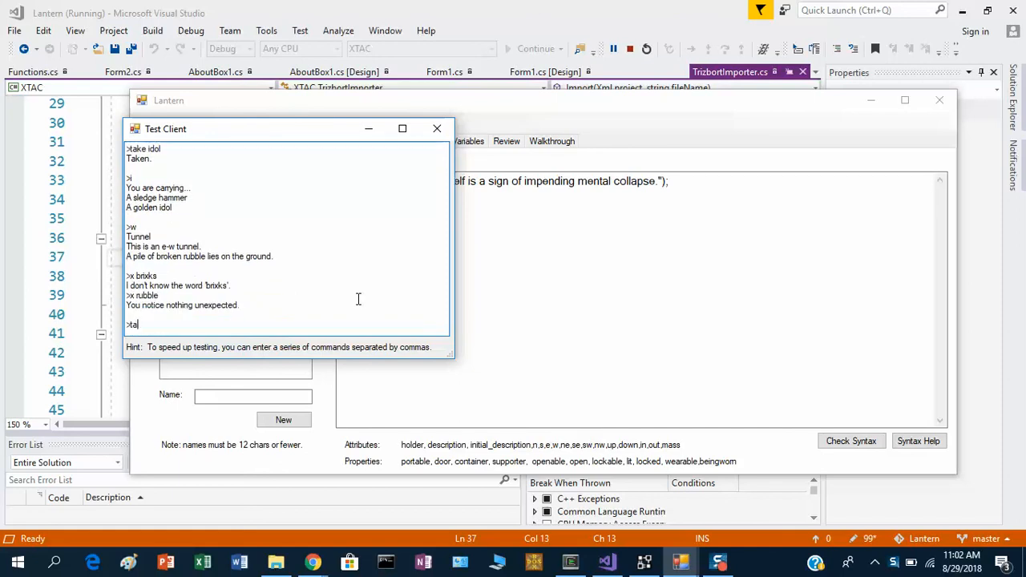
key("BackSpace")
key("BackSpace")
type("bble")
key("Return")
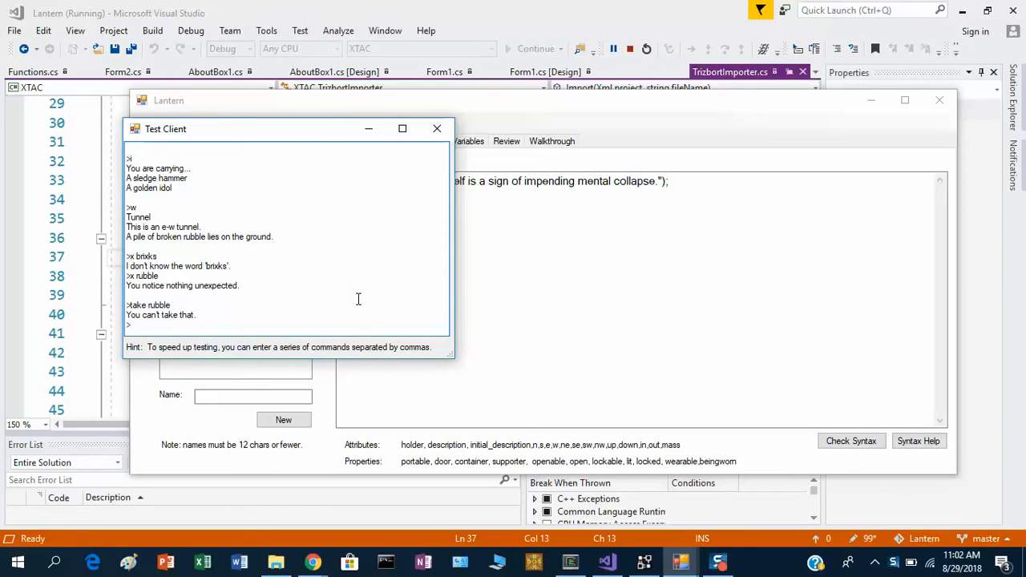
left_click(437, 128)
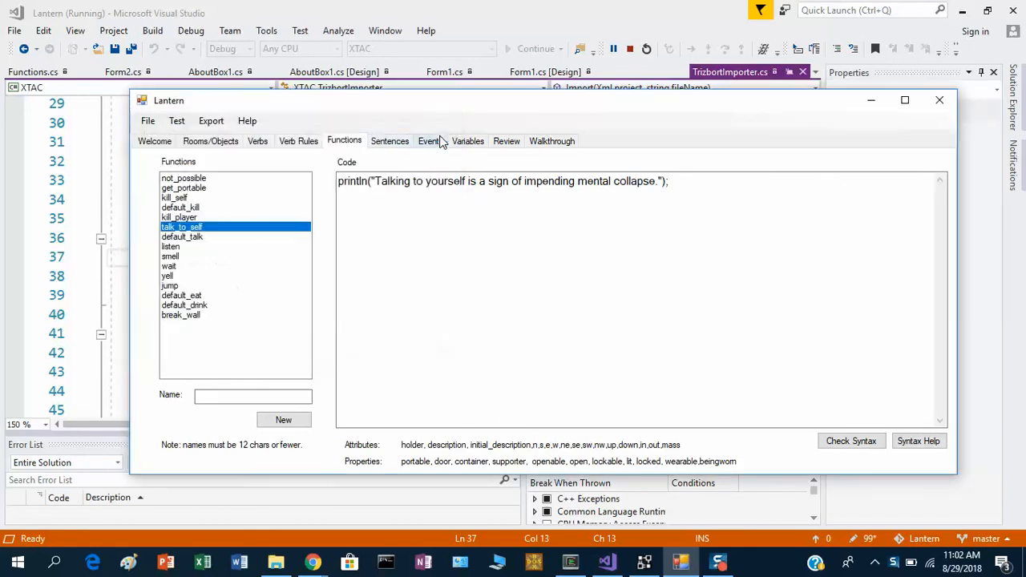
Review the existing sentences and the code of the break_wall function.
left_click(388, 143)
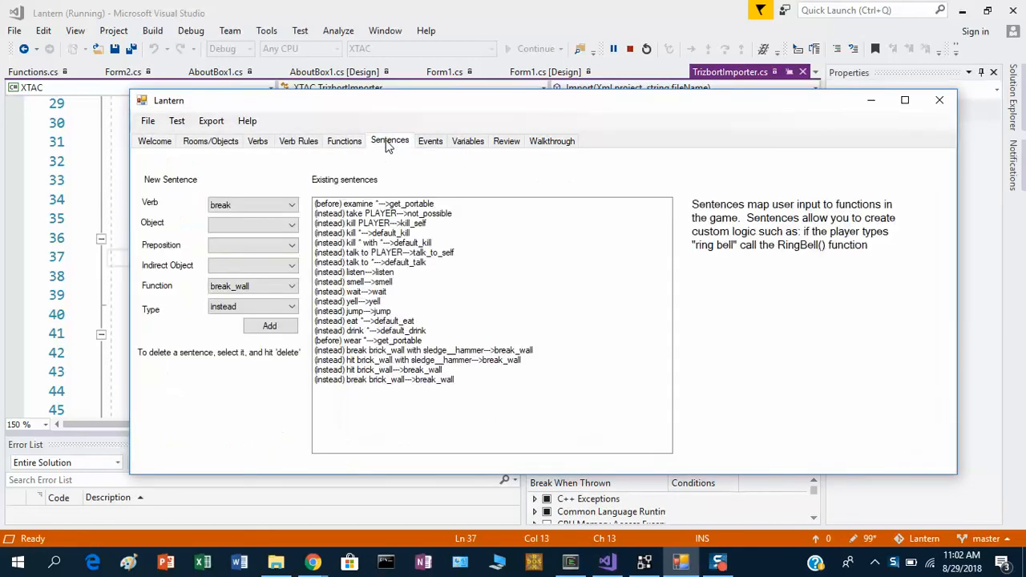
left_click(353, 141)
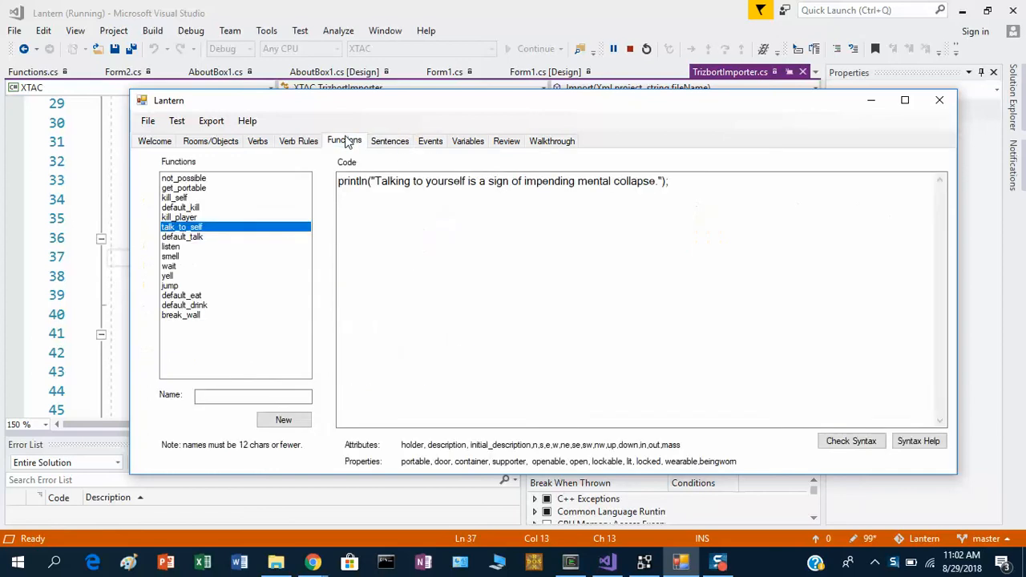
left_click(213, 315)
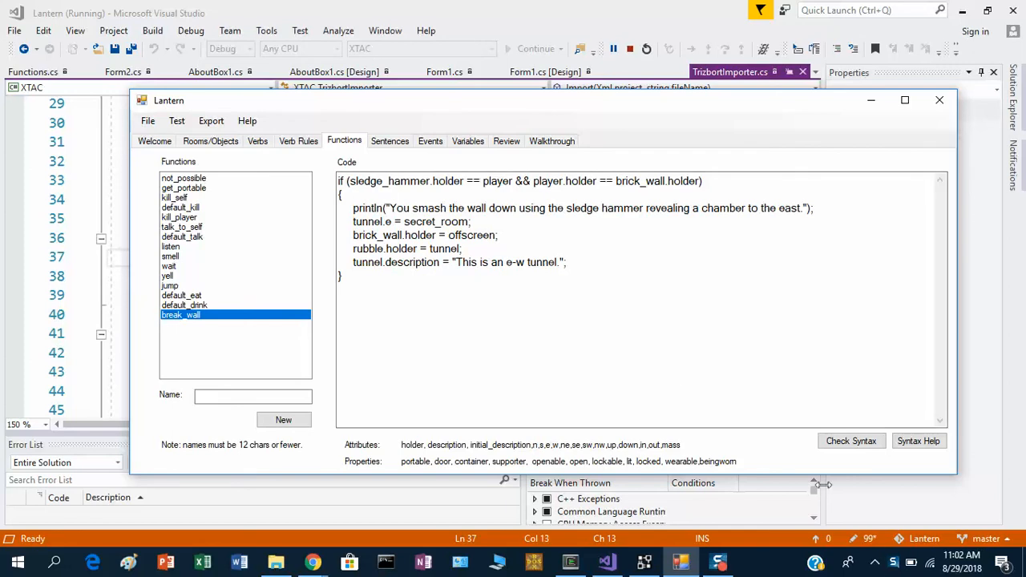
left_click(893, 563)
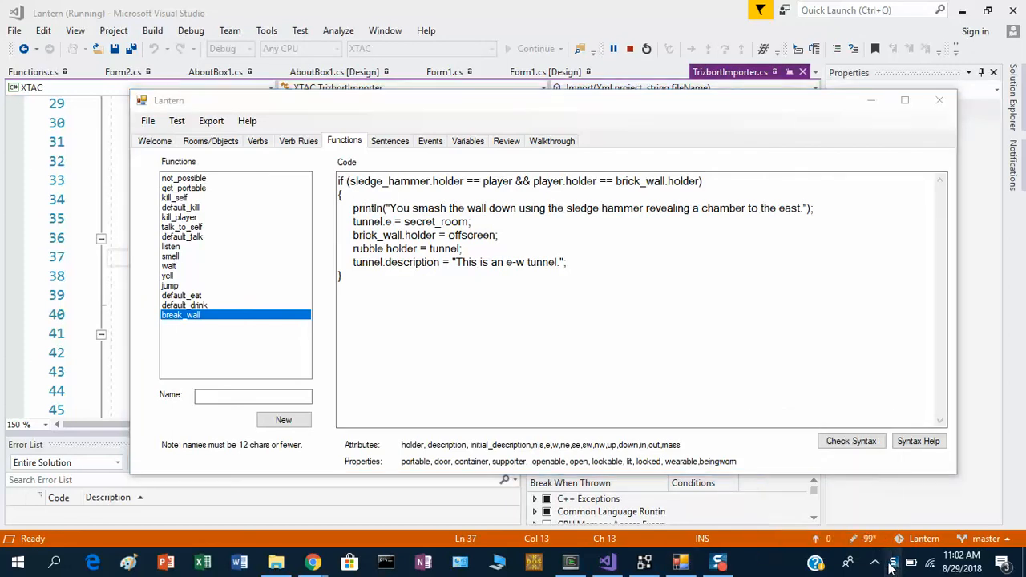